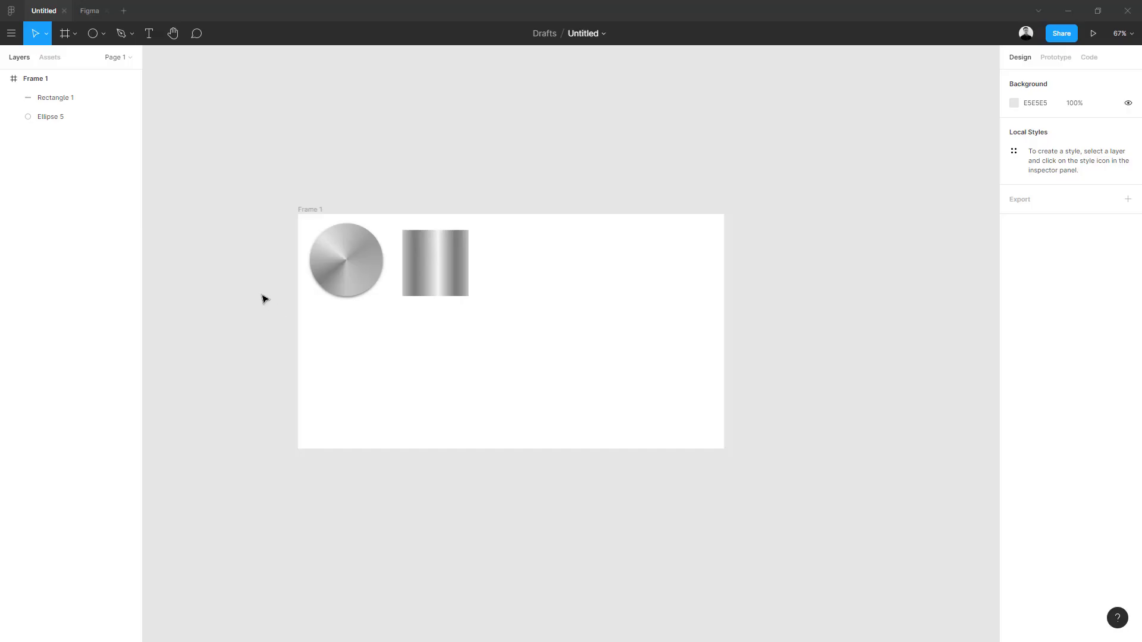
Step: Pan and zoom the canvas to bring Frame 1's gradient circle and rectangle into view
drag(265, 298, 303, 380)
scroll(386, 362, up, 3)
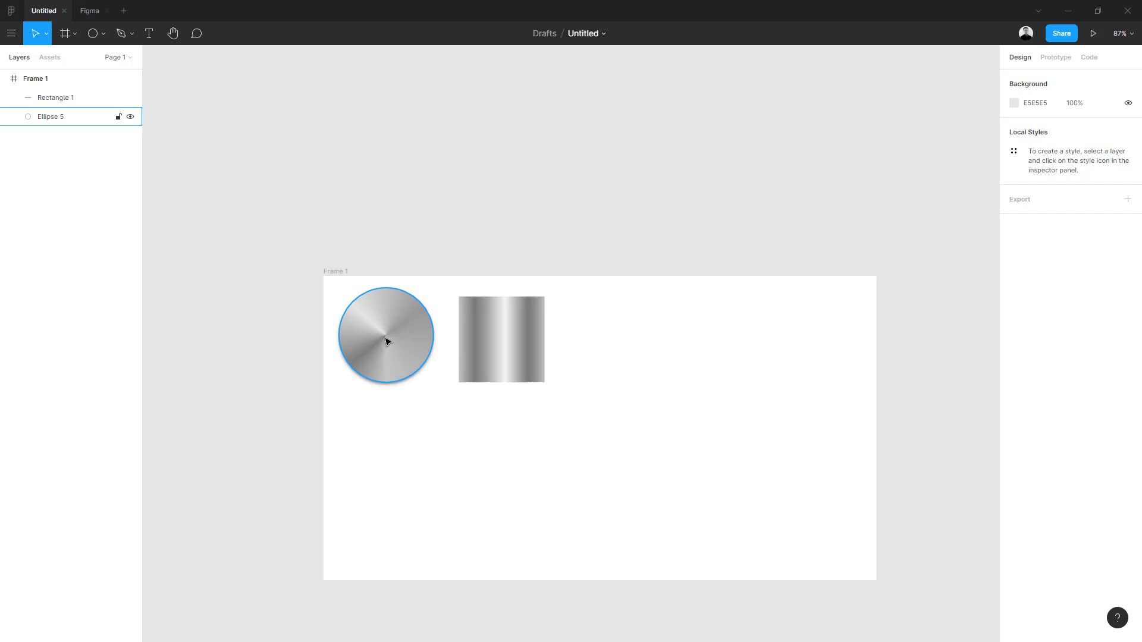
drag(405, 405, 265, 369)
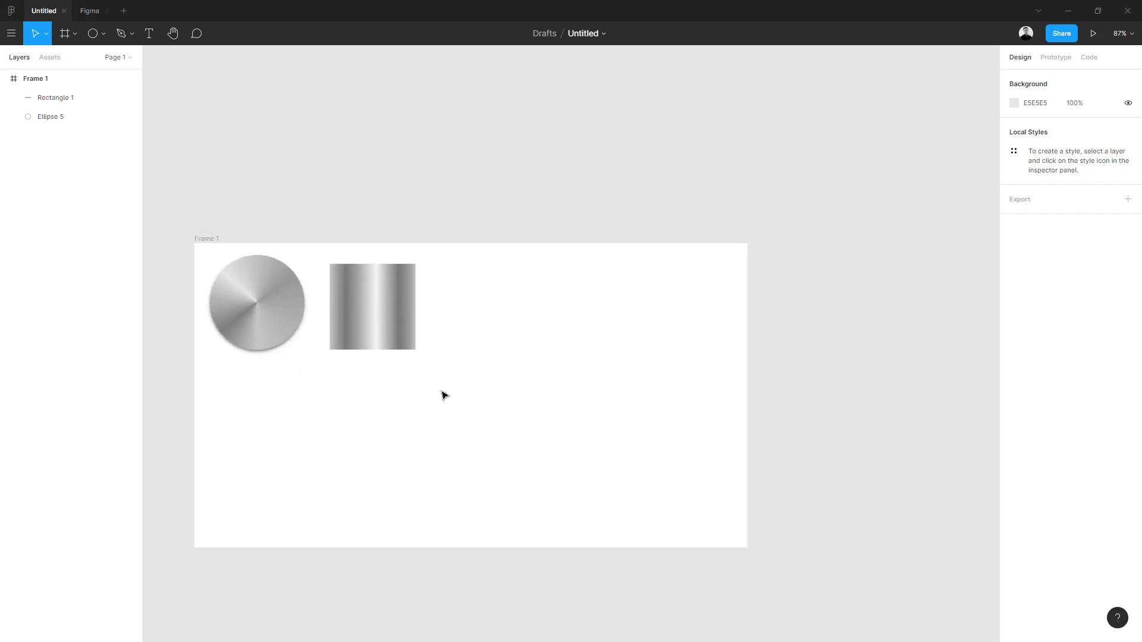
drag(440, 392, 478, 402)
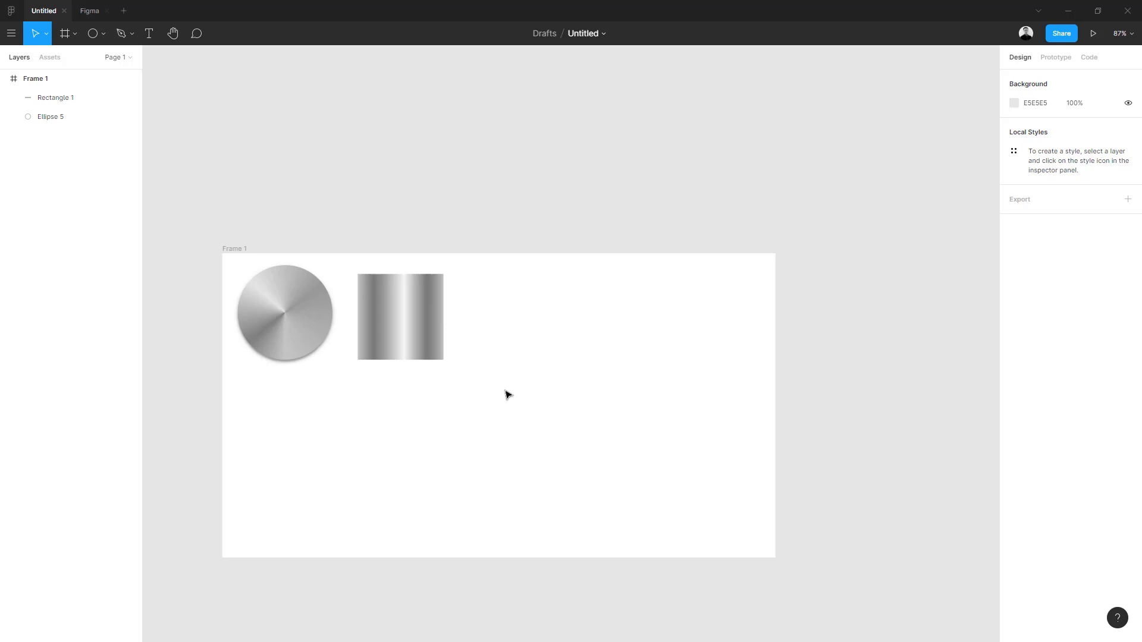
Step: Draw a 186×186 grey ellipse and place it below the gradient rectangle at X 364, Y 295
click(103, 32)
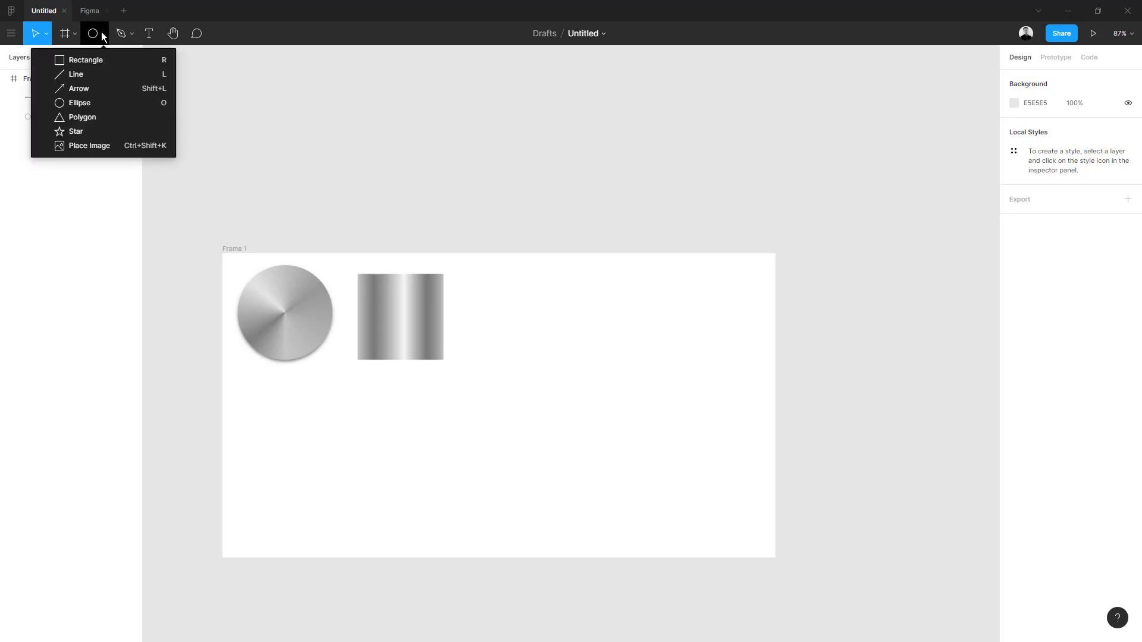
click(84, 104)
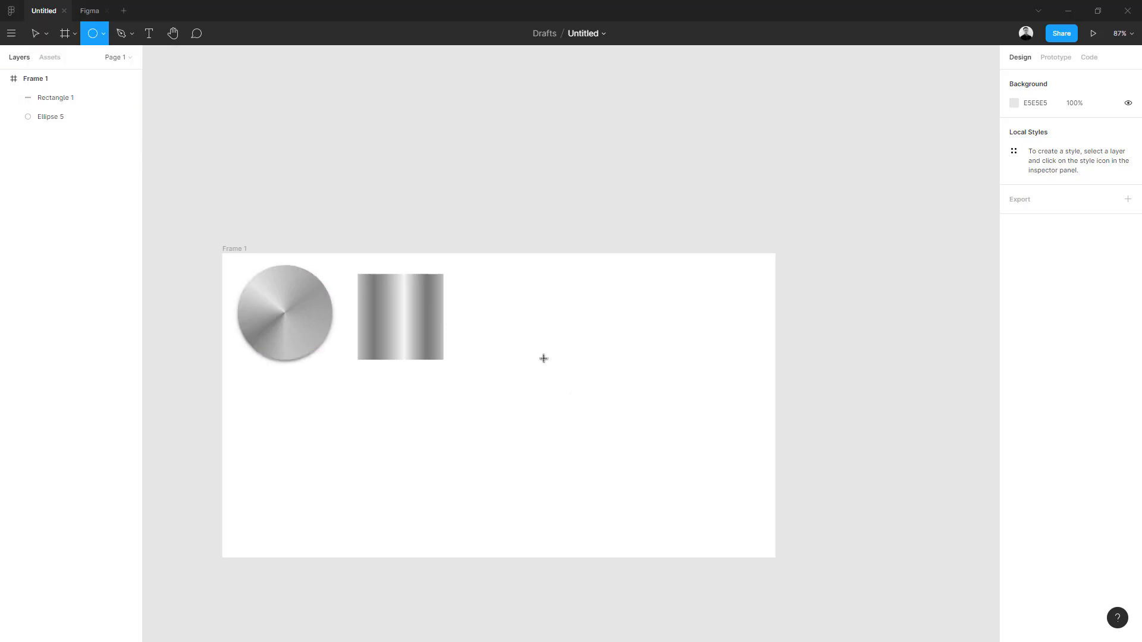
drag(526, 309, 623, 405)
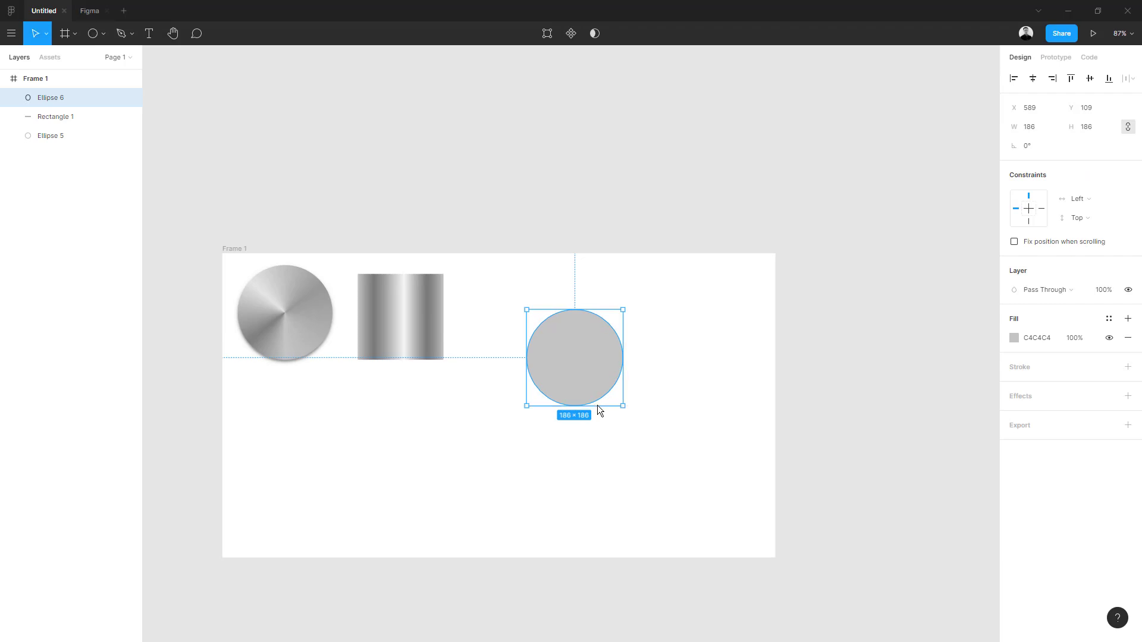
click(685, 399)
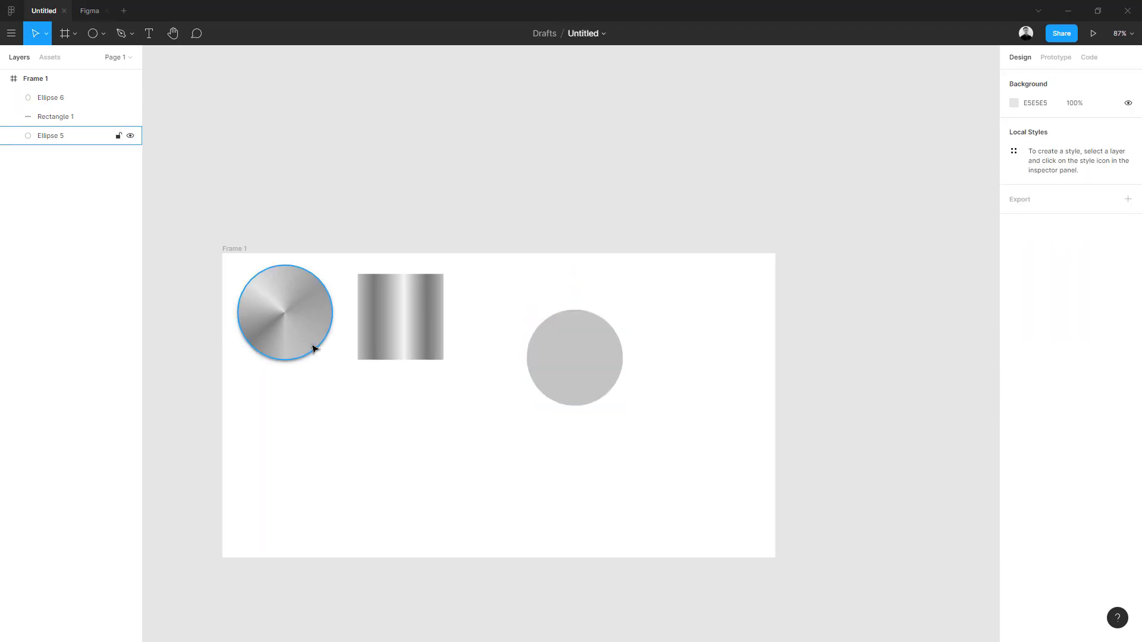
drag(576, 382, 419, 467)
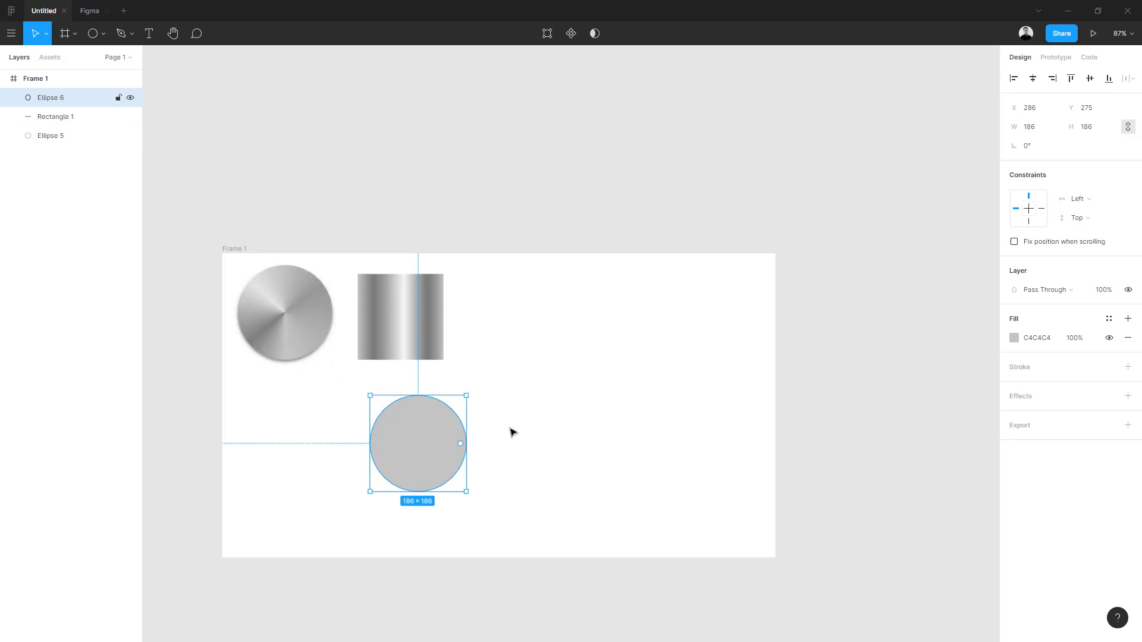
click(551, 393)
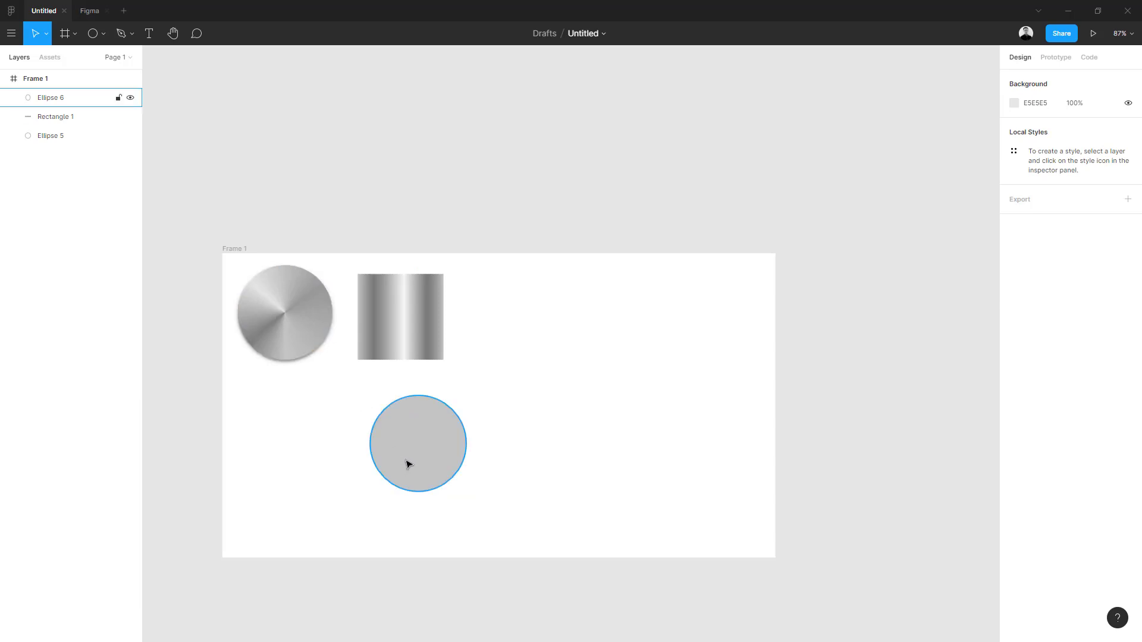
drag(408, 462, 448, 474)
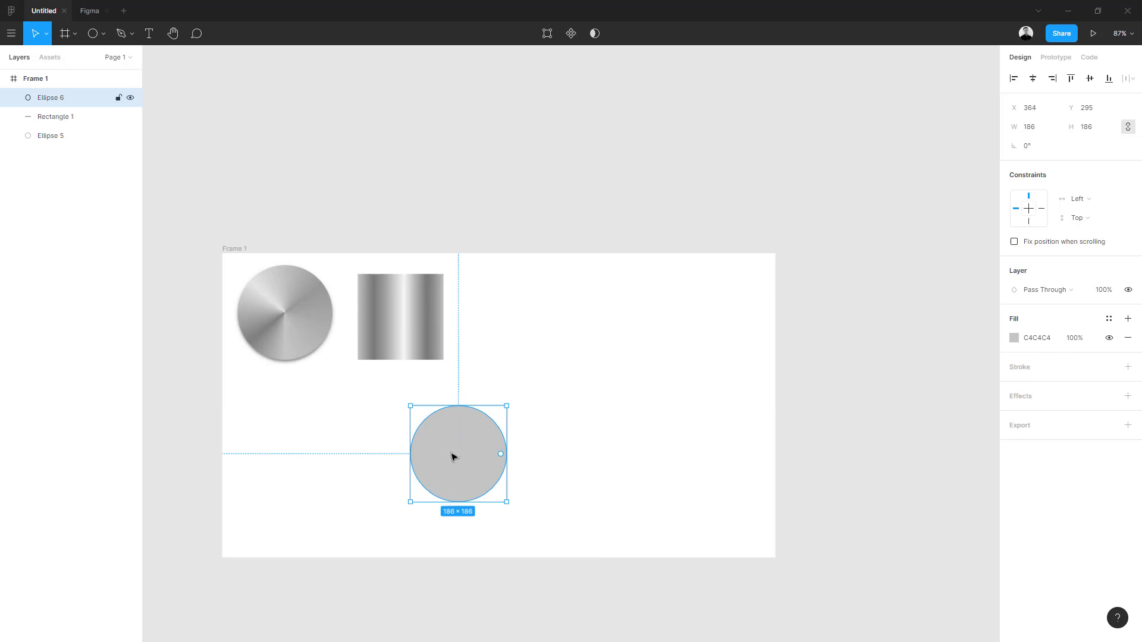
Step: Make Ellipse 6's fill a gradient with opaque C4C4C4 ends and a dark 555555 middle stop
click(1013, 340)
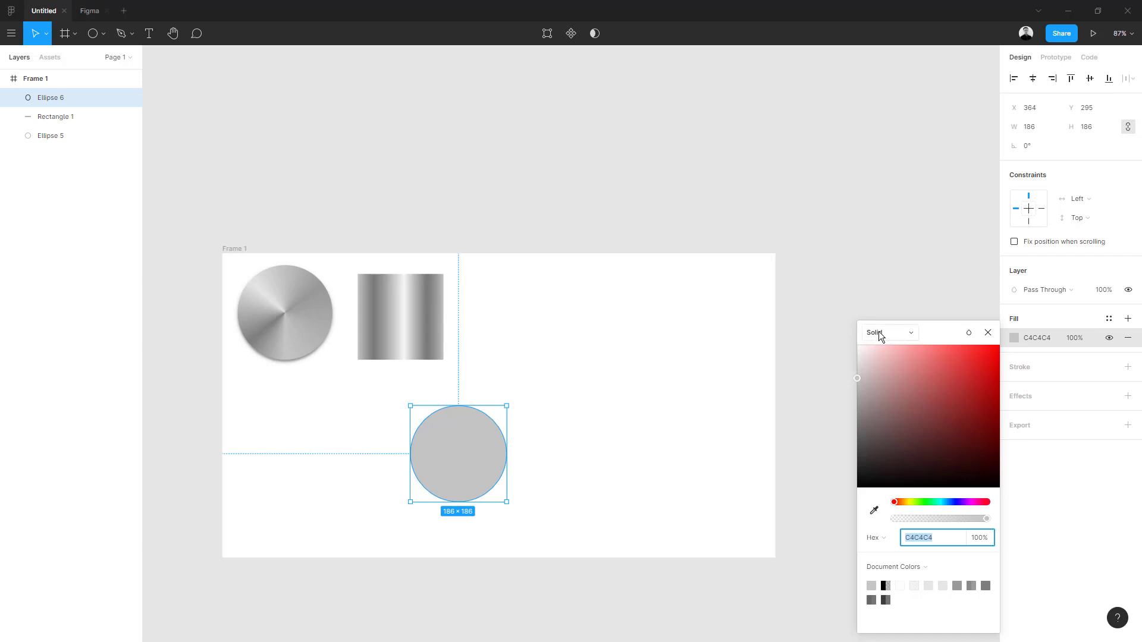
click(910, 333)
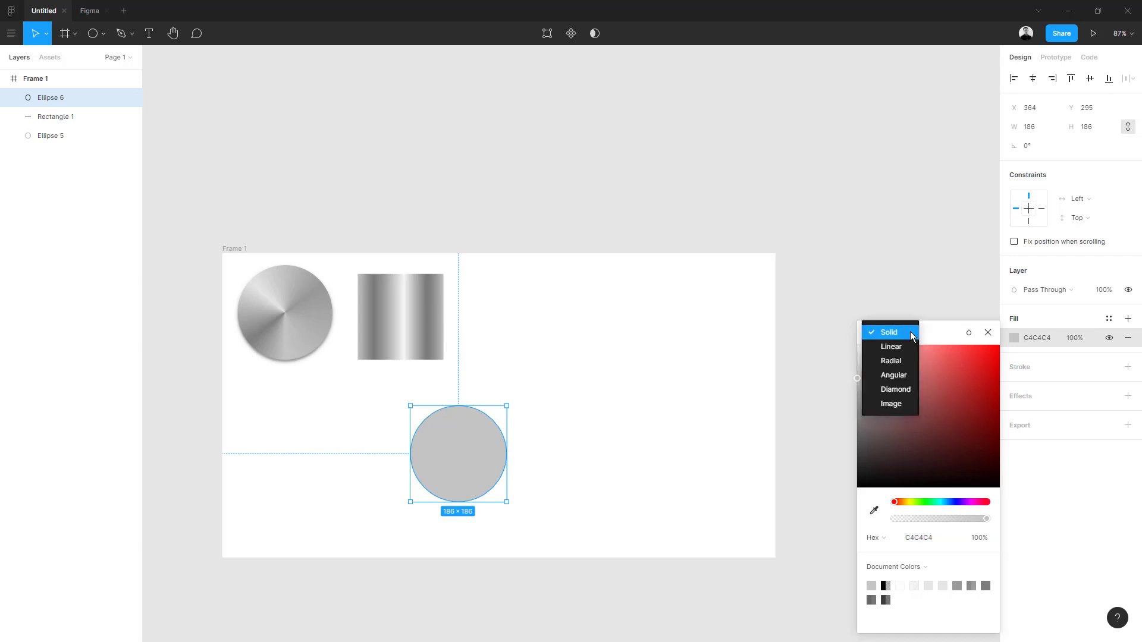
click(890, 361)
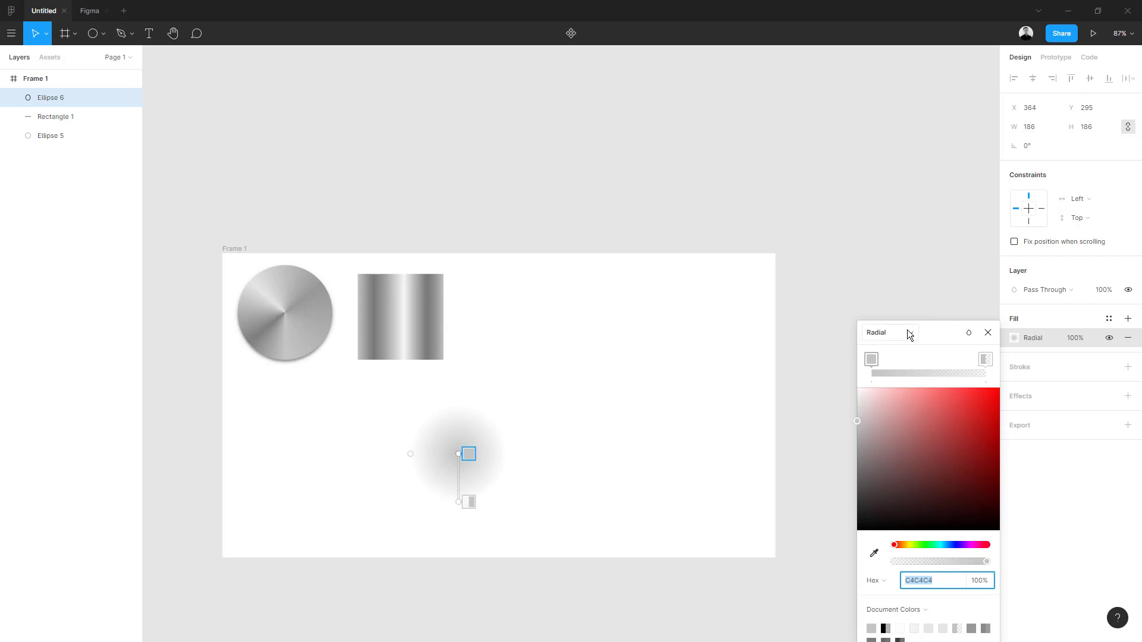
click(985, 360)
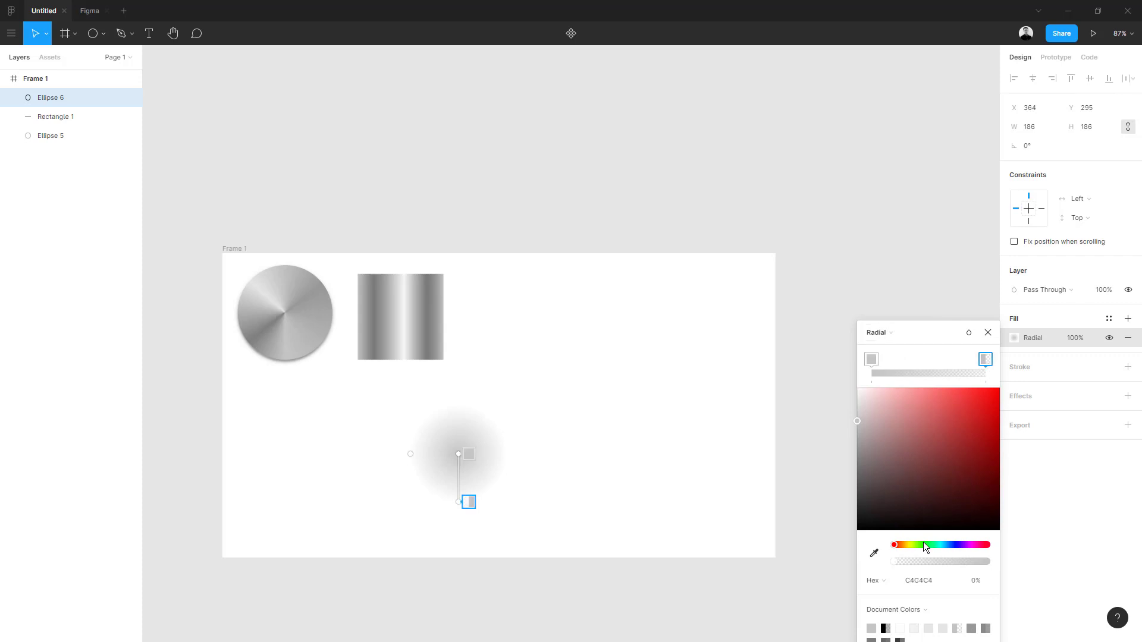
drag(896, 562, 1002, 559)
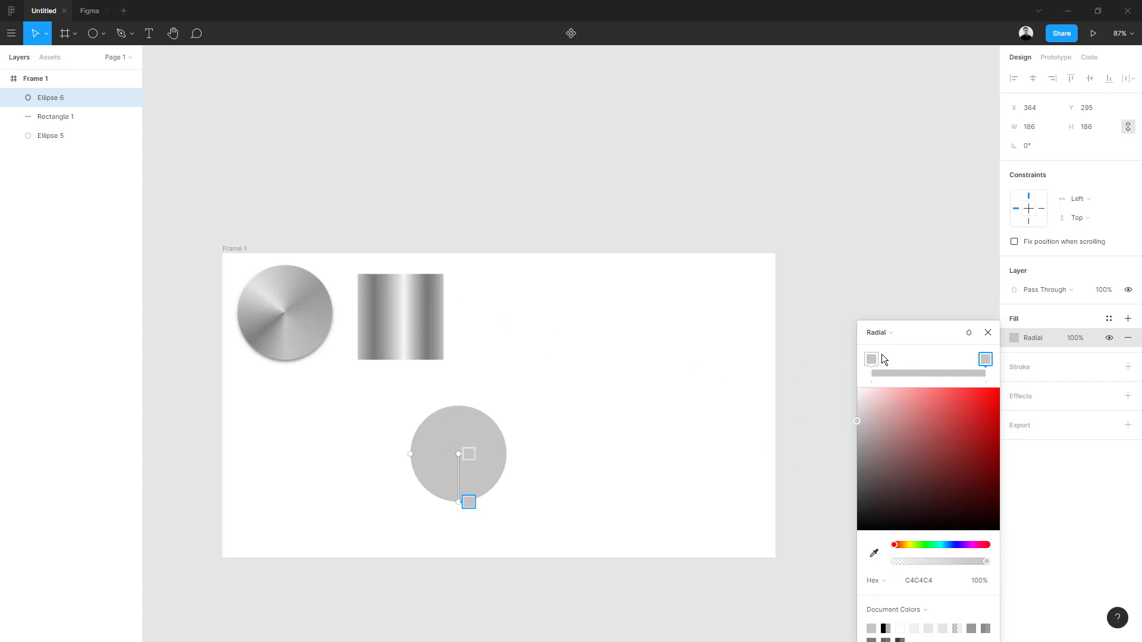
click(914, 372)
drag(893, 477, 856, 483)
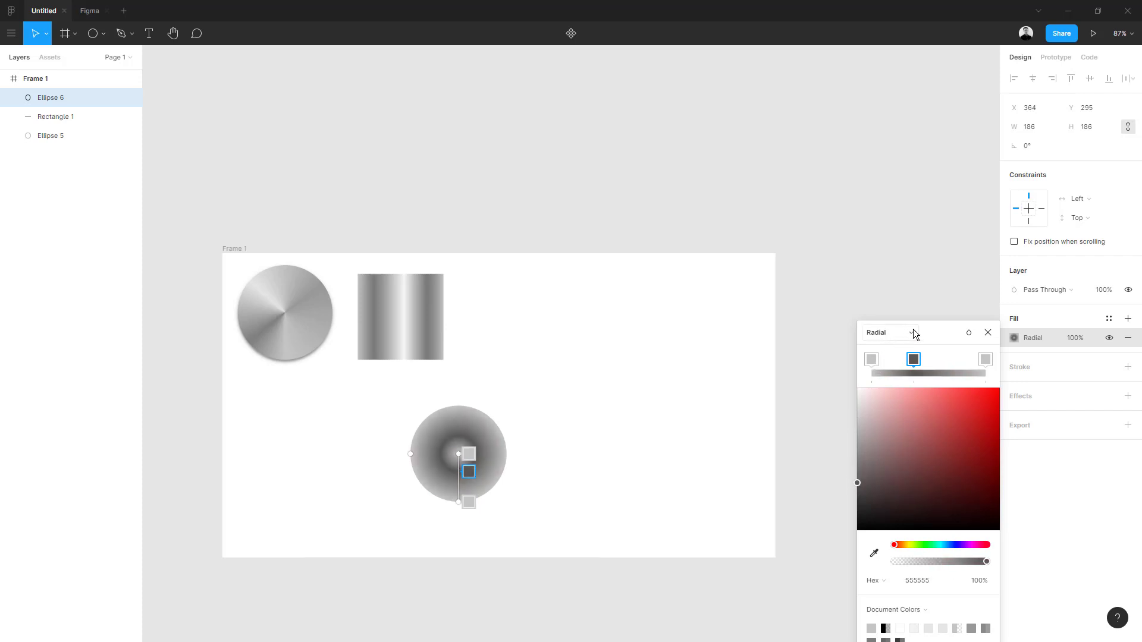
click(914, 334)
Step: Switch the fill to Angular, add a D4D4D4 stop and more stops around the circle's right side
click(891, 348)
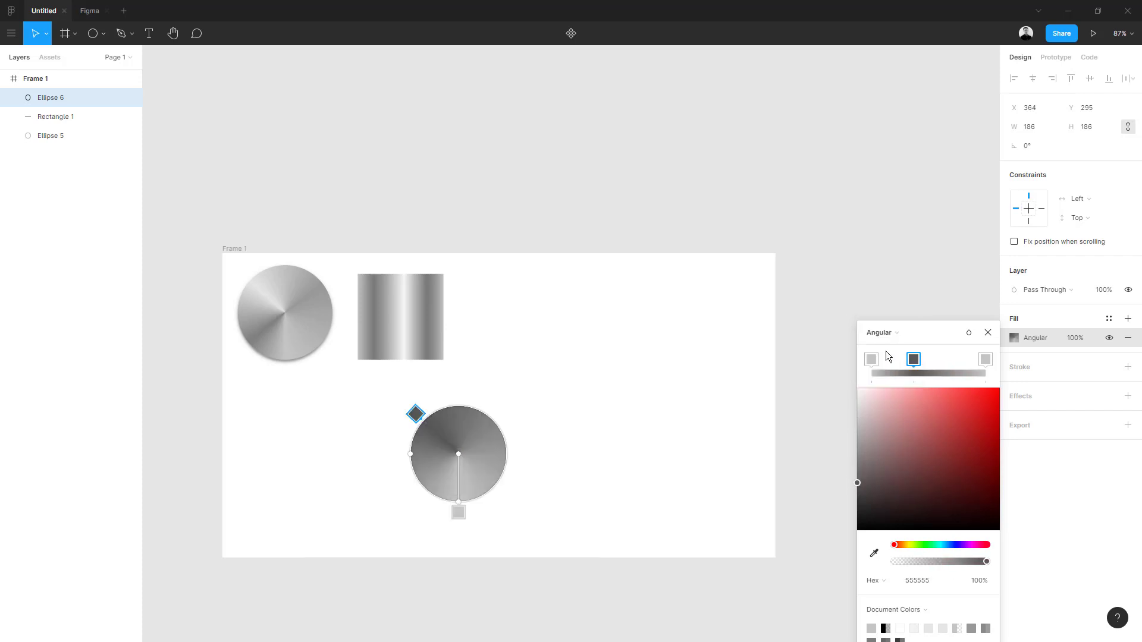
drag(853, 481, 850, 486)
click(942, 369)
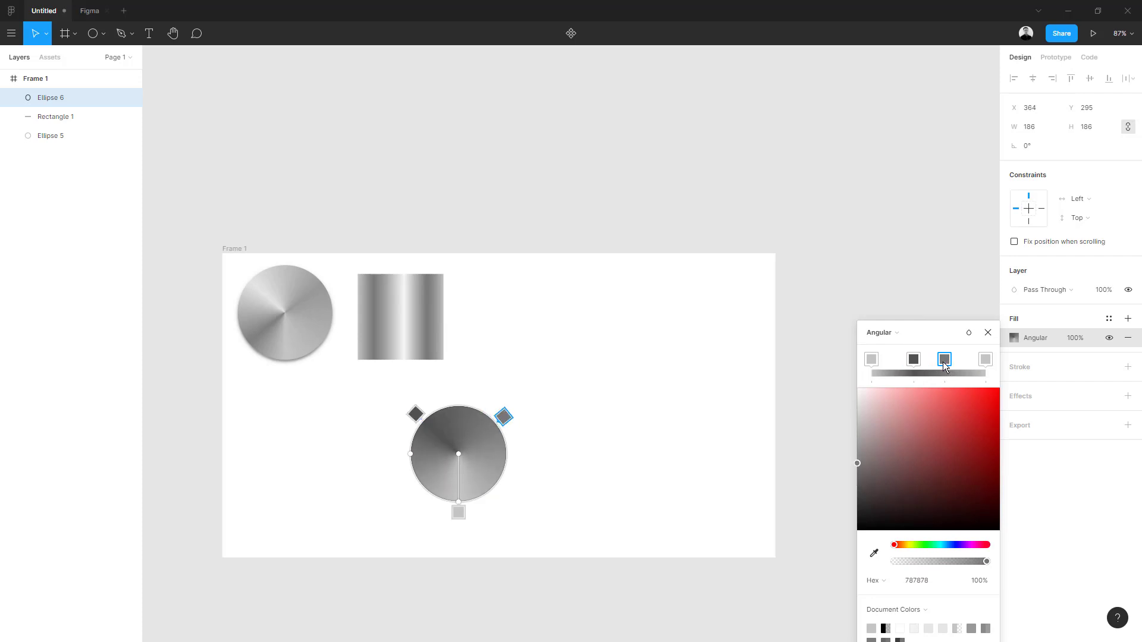
drag(867, 461, 846, 478)
click(959, 365)
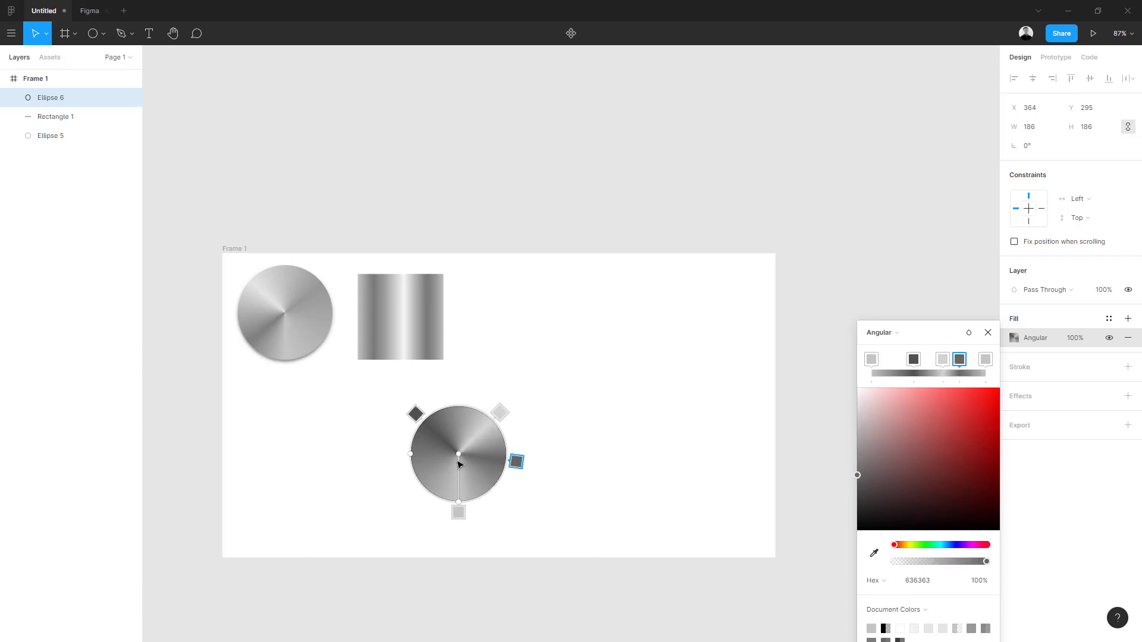
drag(517, 462, 391, 461)
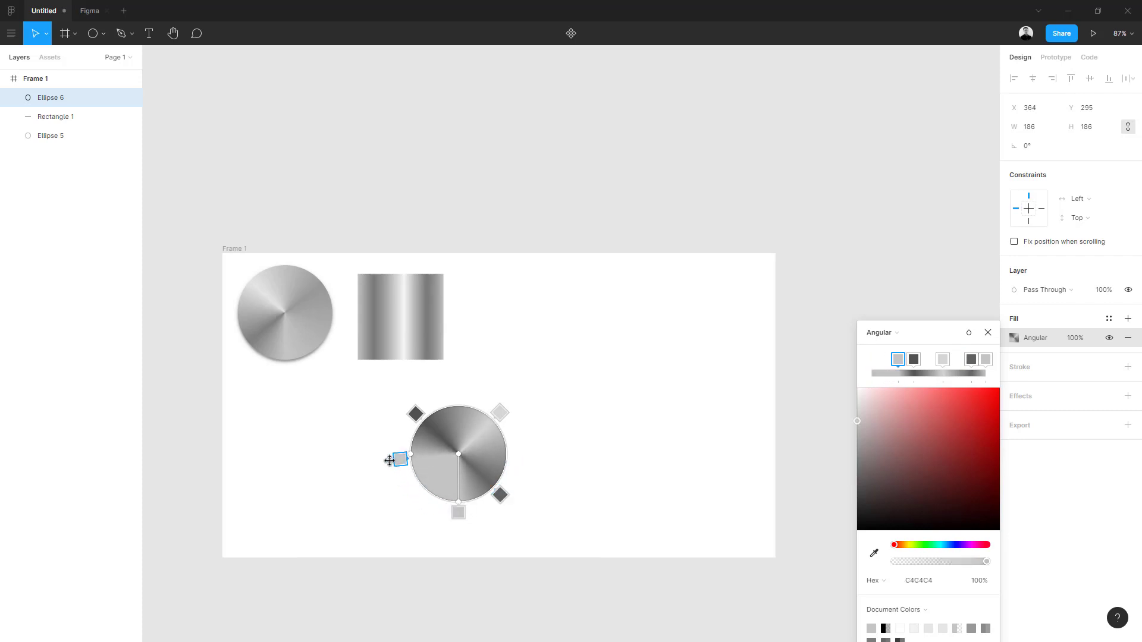
drag(503, 411, 529, 449)
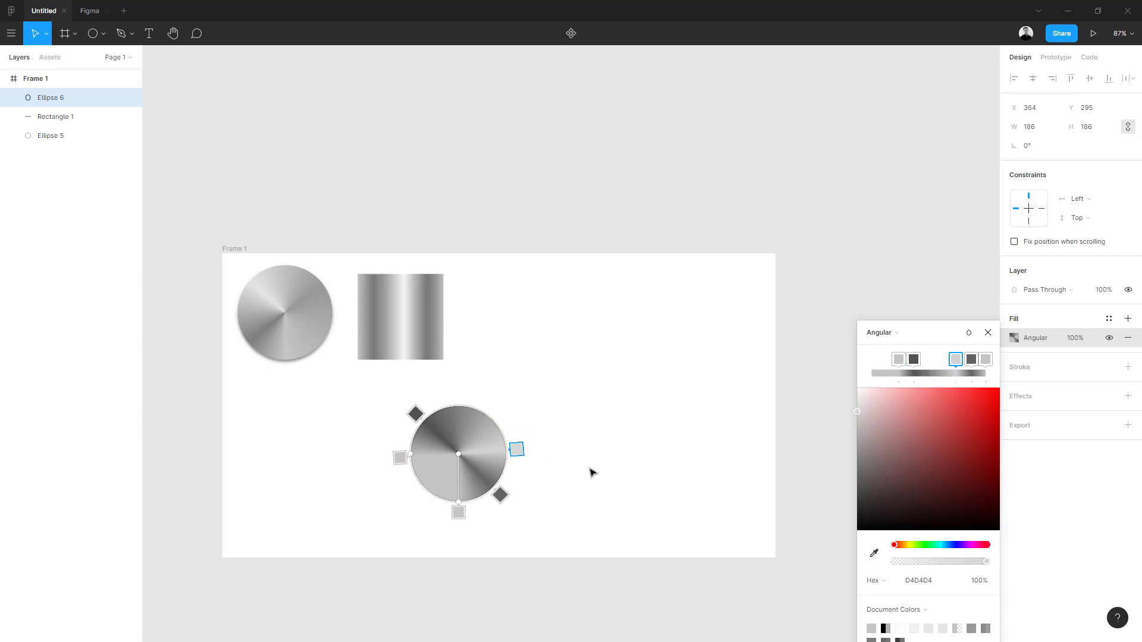
Step: Lighten the top-left dark stop and turn the first light stop near white
click(914, 363)
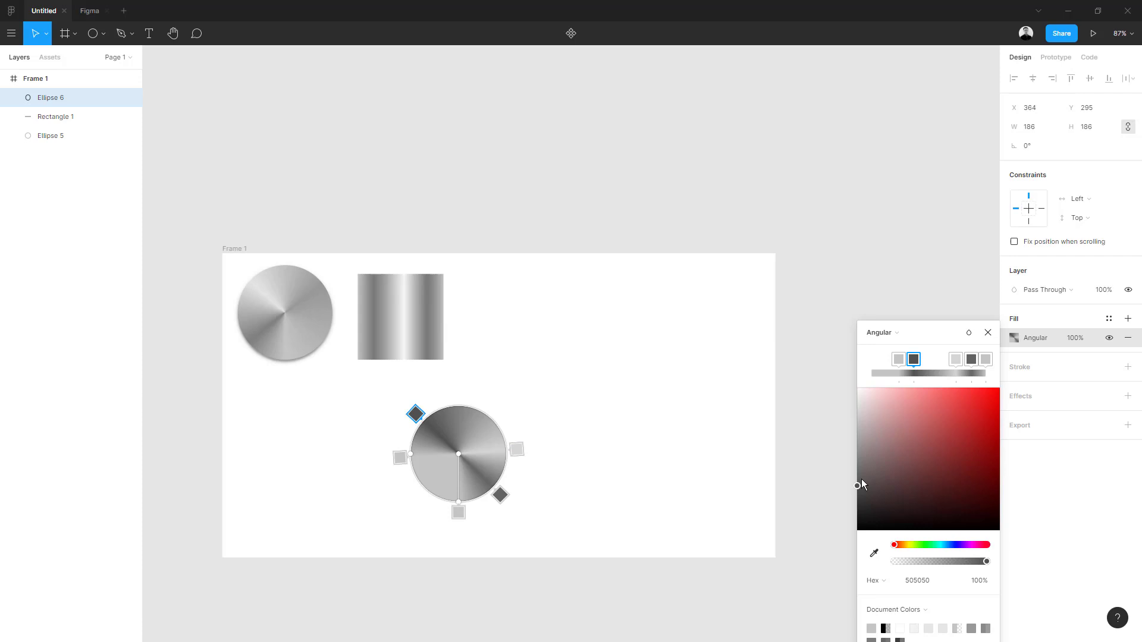
mouse_move(862, 481)
mouse_down()
mouse_move(845, 475)
mouse_move(859, 471)
mouse_up()
click(974, 364)
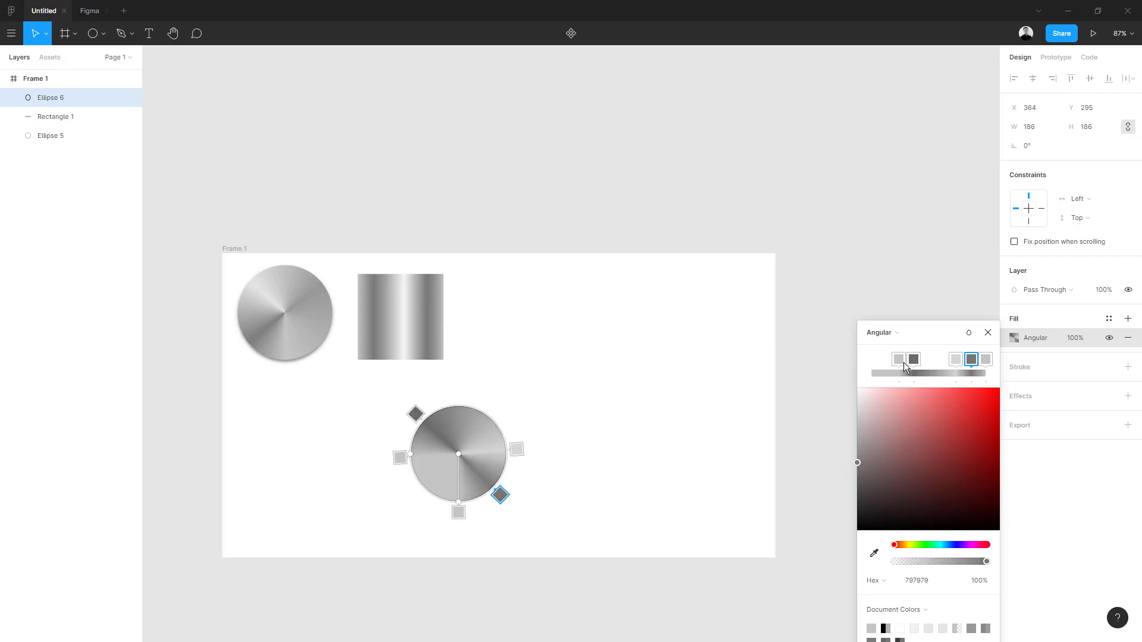
click(899, 361)
drag(863, 440, 834, 409)
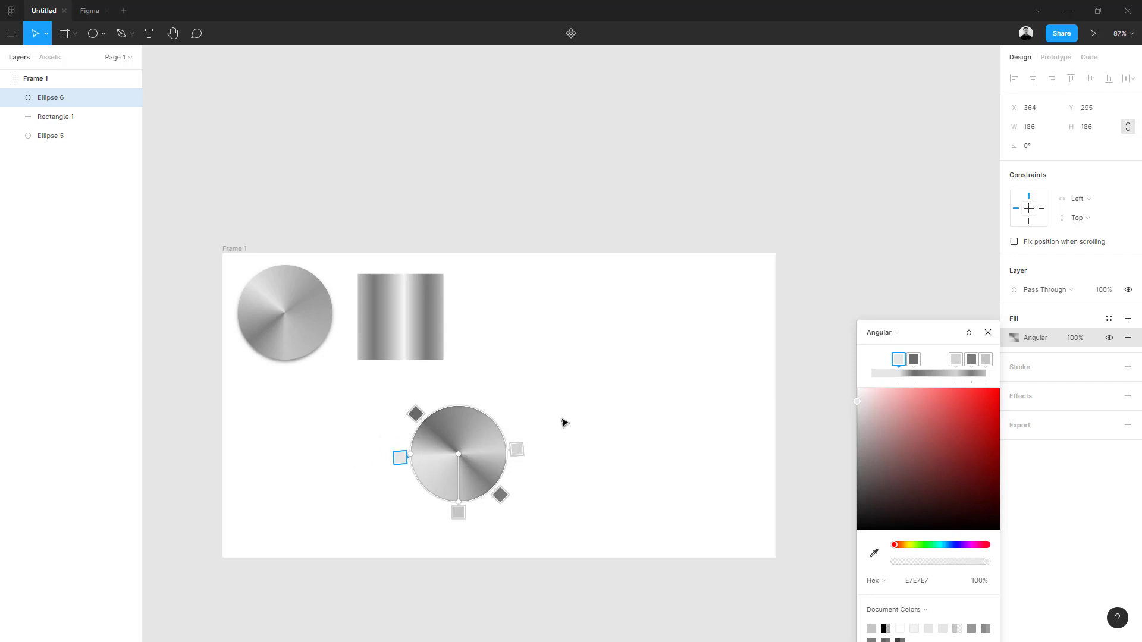
Step: Move the steel circle left to X 88, Y 285, beneath the first knob
click(988, 333)
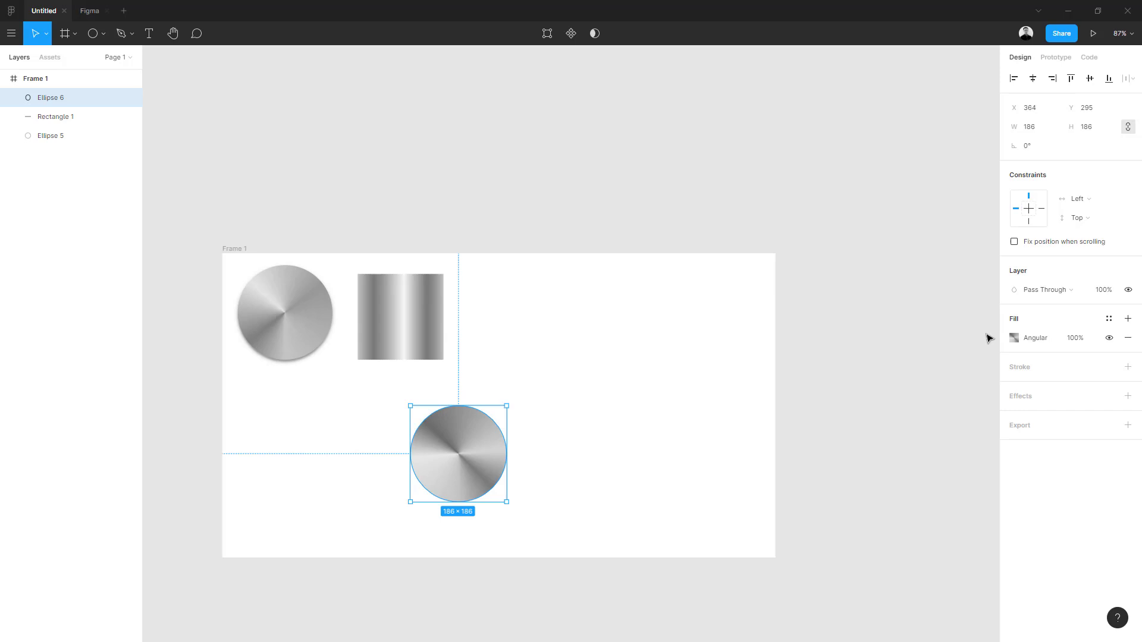
click(620, 459)
drag(470, 466, 317, 461)
click(510, 420)
scroll(510, 420, right, 3)
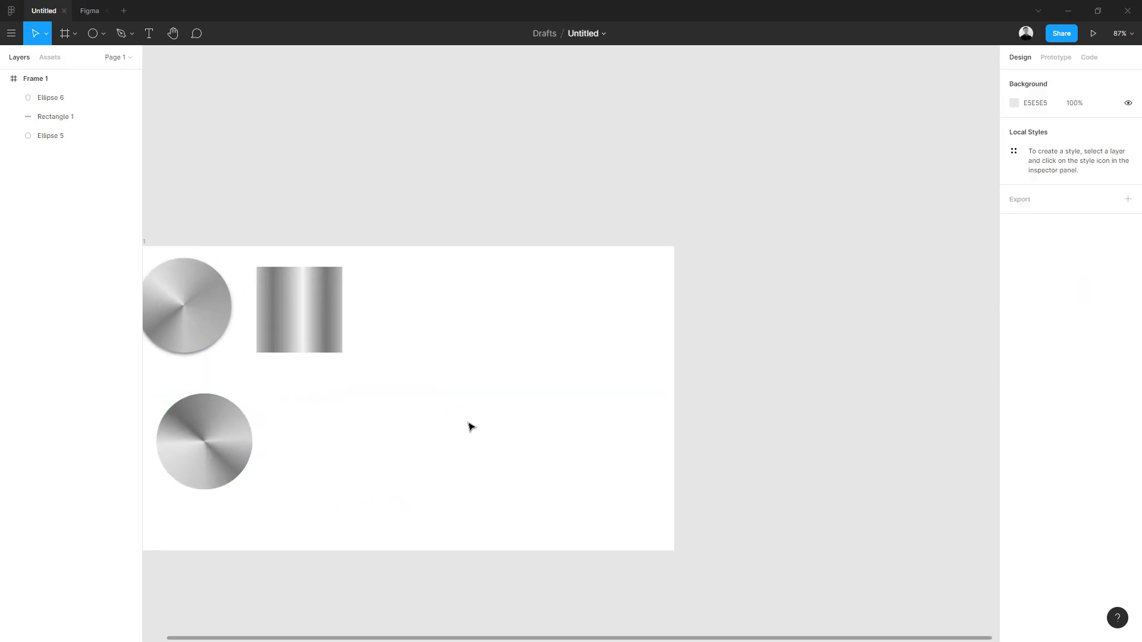
scroll(469, 425, left, 4)
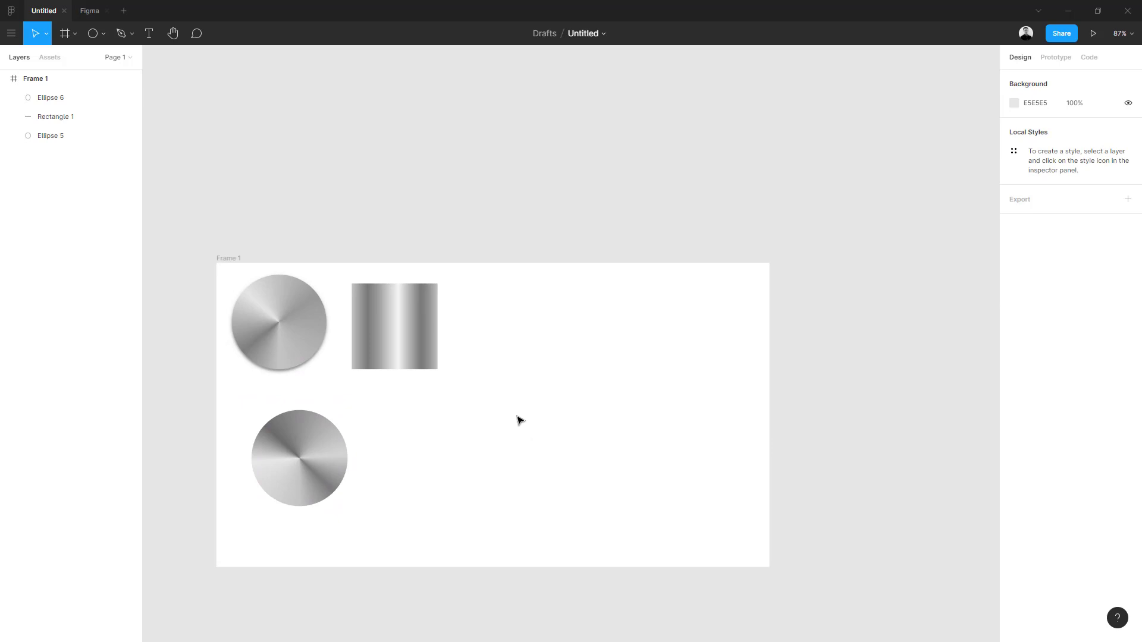
Step: Draw a 473×296 grey C4C4C4 panel rectangle on the frame's right side
key(r)
drag(508, 396, 753, 553)
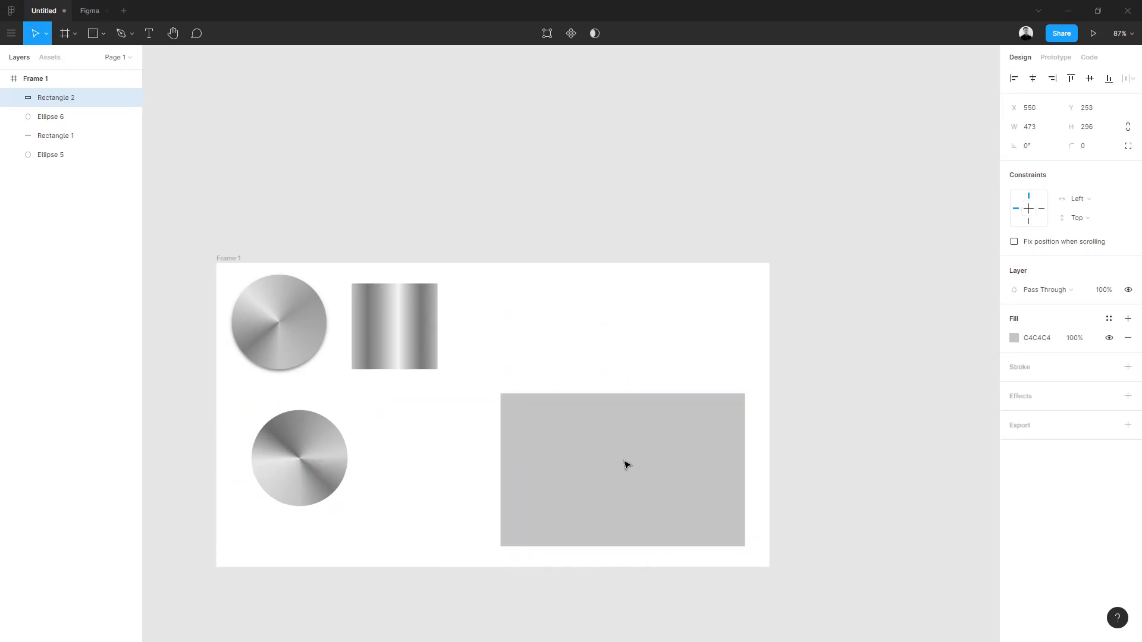
mouse_move(624, 464)
mouse_down()
mouse_move(624, 403)
mouse_move(629, 415)
mouse_up()
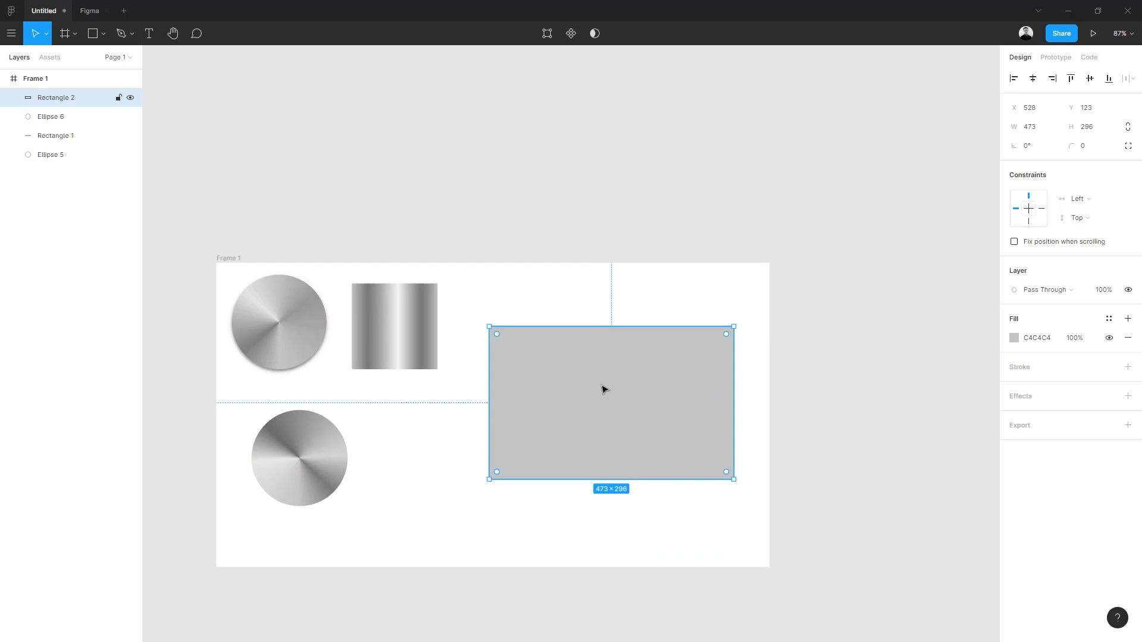
Step: Add two 185×185 dark grey 7D7D7D circles side by side on the panel
key(o)
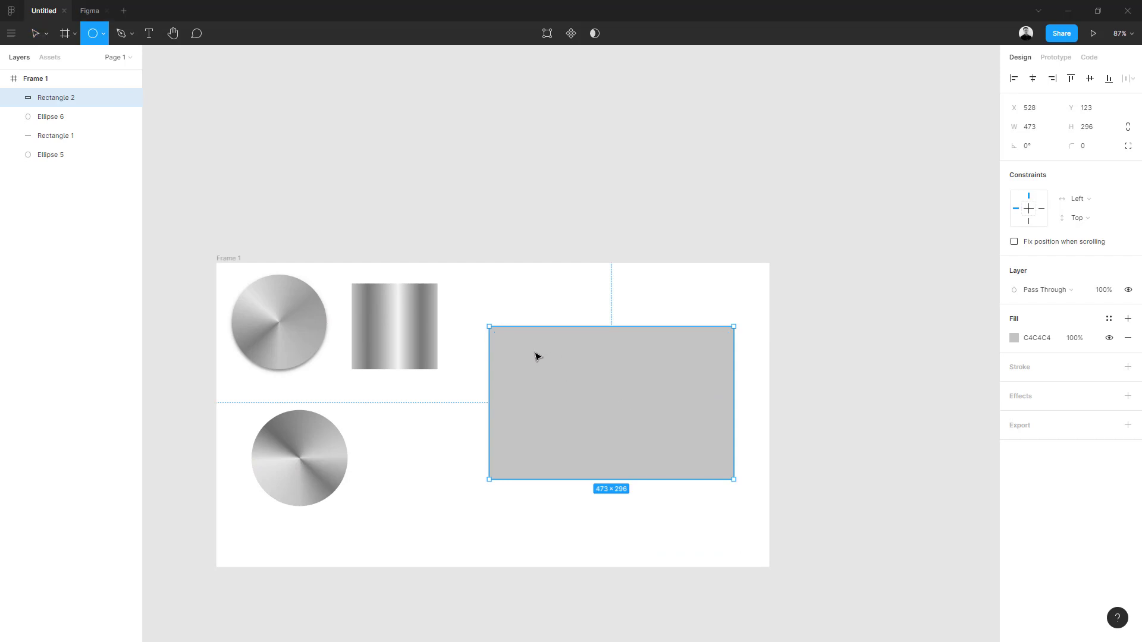
drag(530, 369, 519, 359)
drag(619, 450, 604, 461)
drag(581, 413, 555, 413)
key(i)
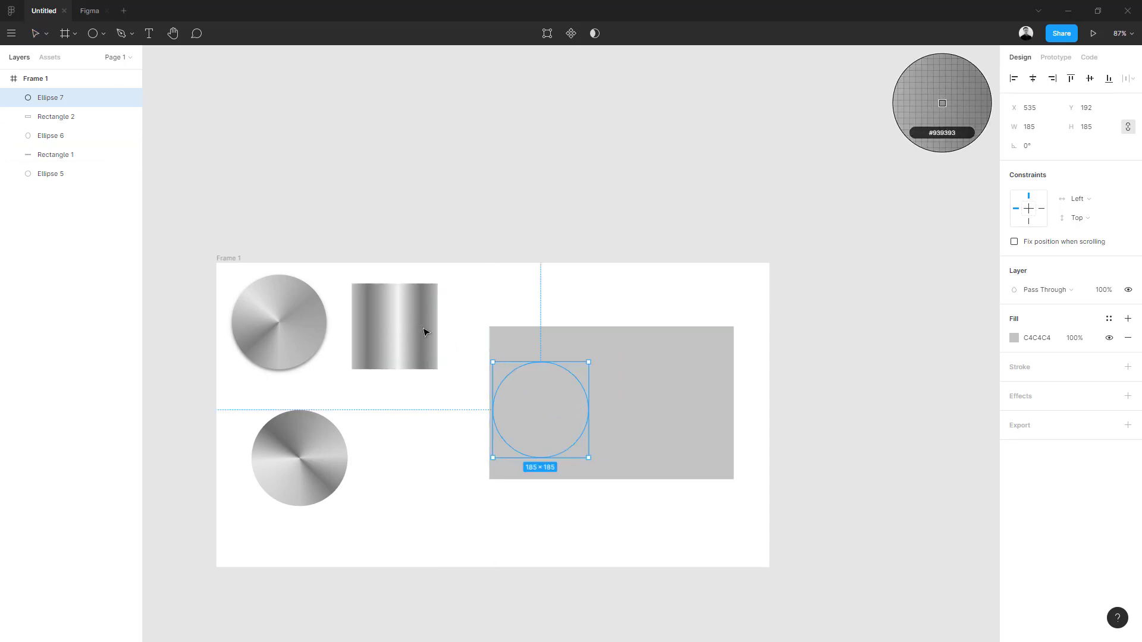
click(426, 331)
drag(555, 406, 680, 408)
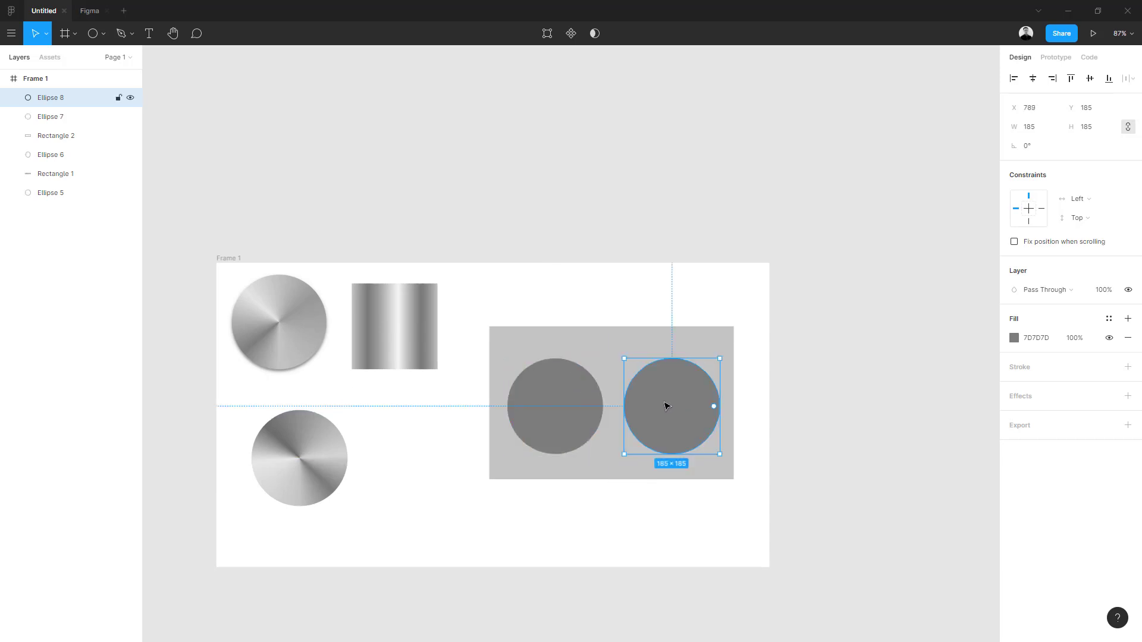
click(595, 333)
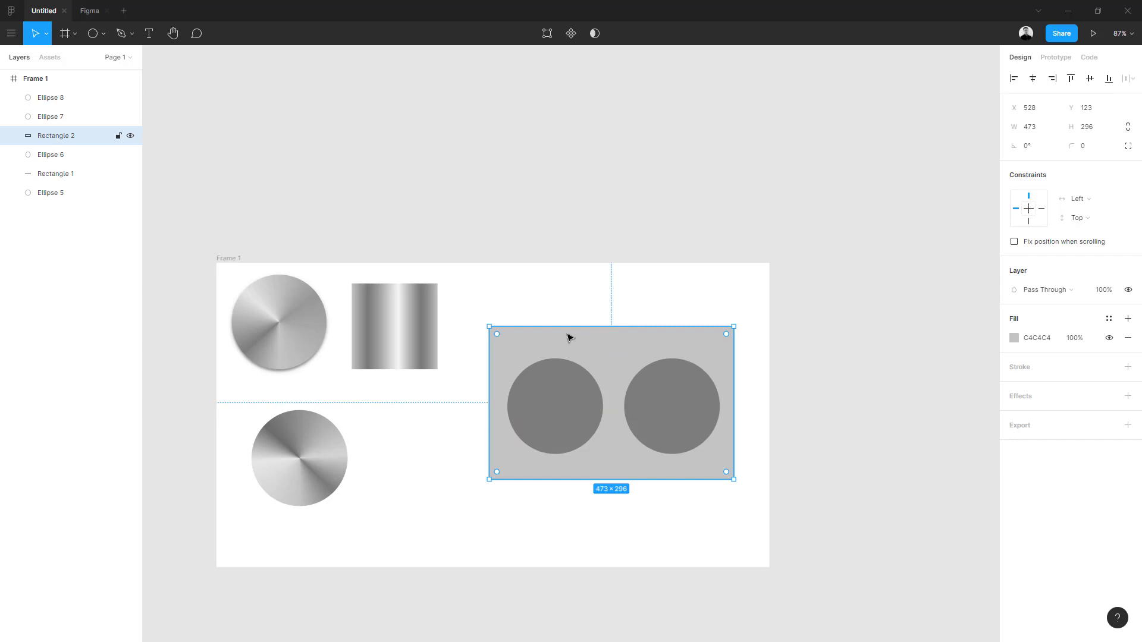
Step: Add four small white circles along the panel top and copy one between the large circles
key(o)
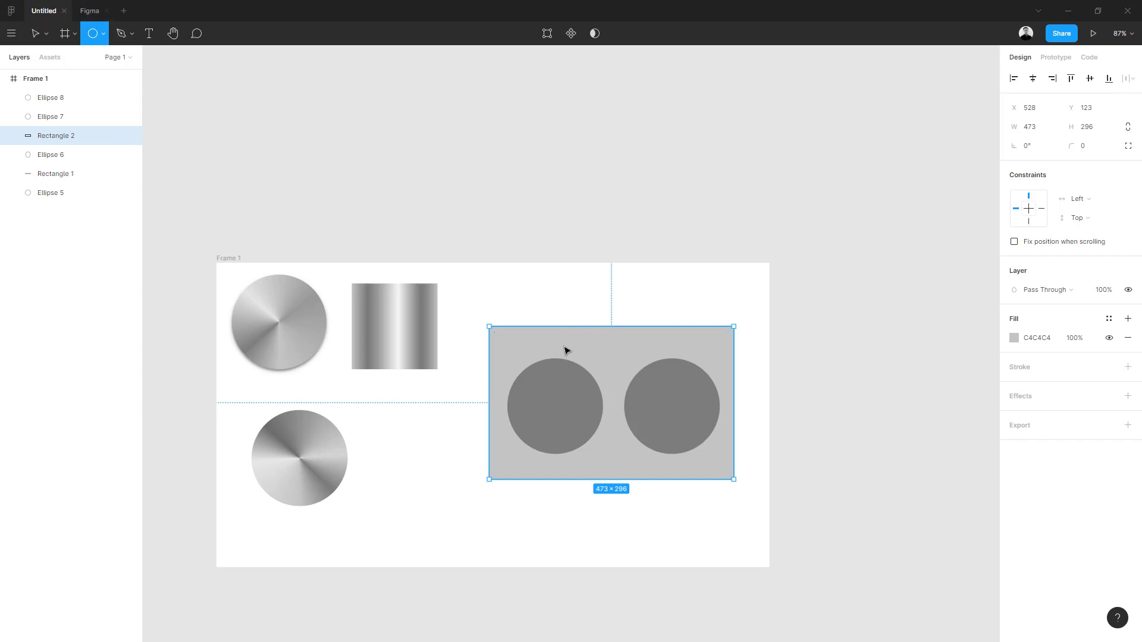
mouse_move(502, 333)
mouse_down()
mouse_move(520, 357)
mouse_move(542, 347)
mouse_up()
key(ctrl+d)
key(ctrl+d)
key(ctrl+d)
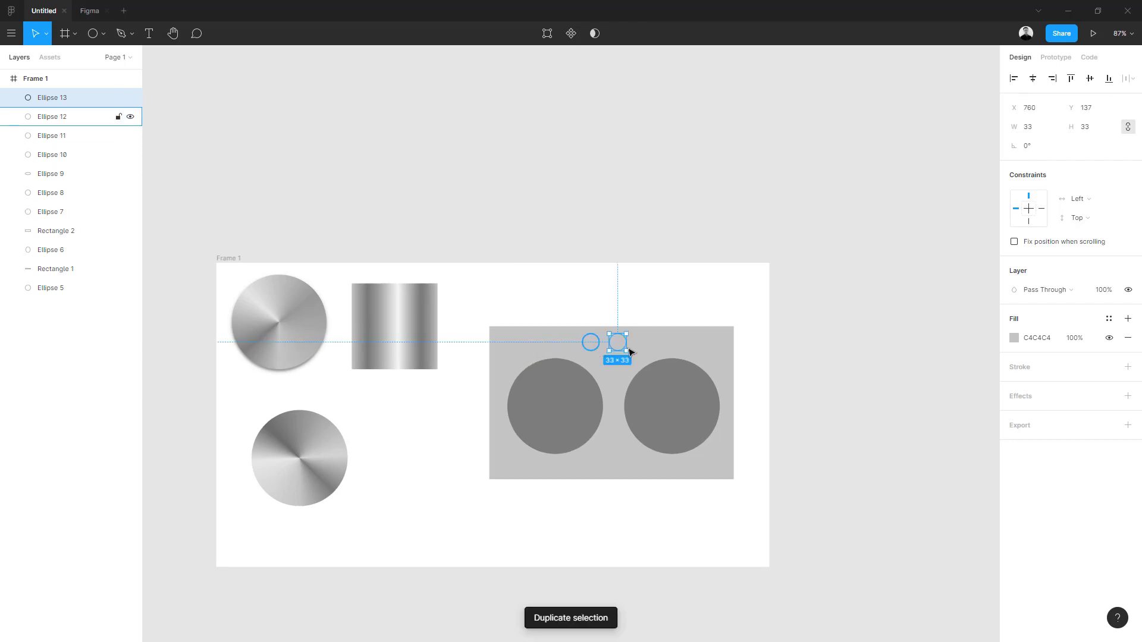
shift+click(62, 156)
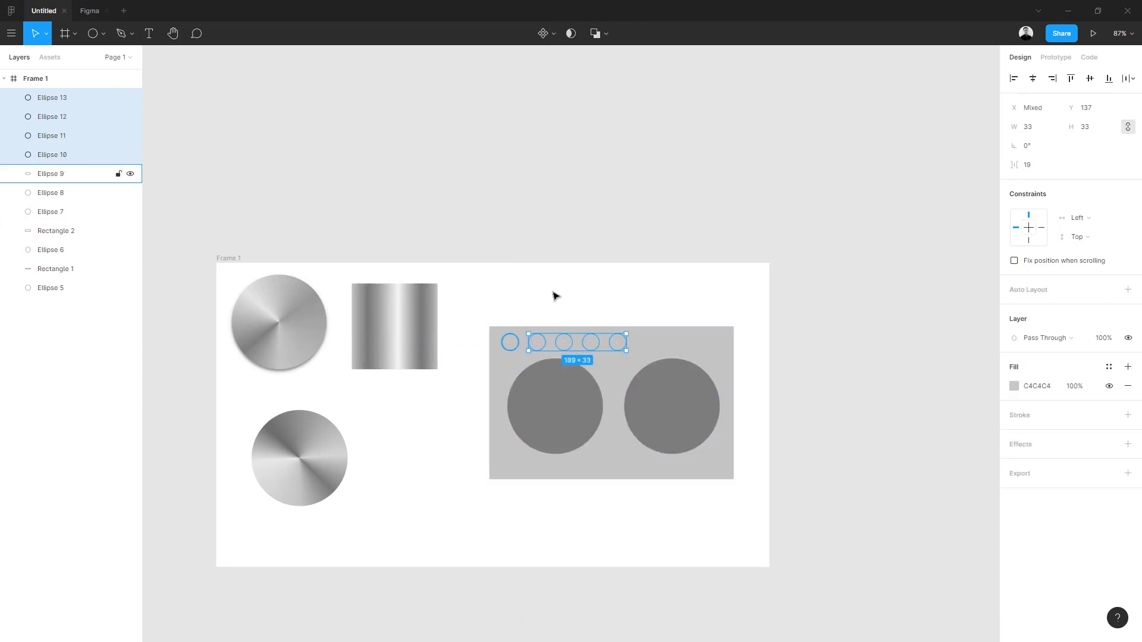
key(i)
click(569, 312)
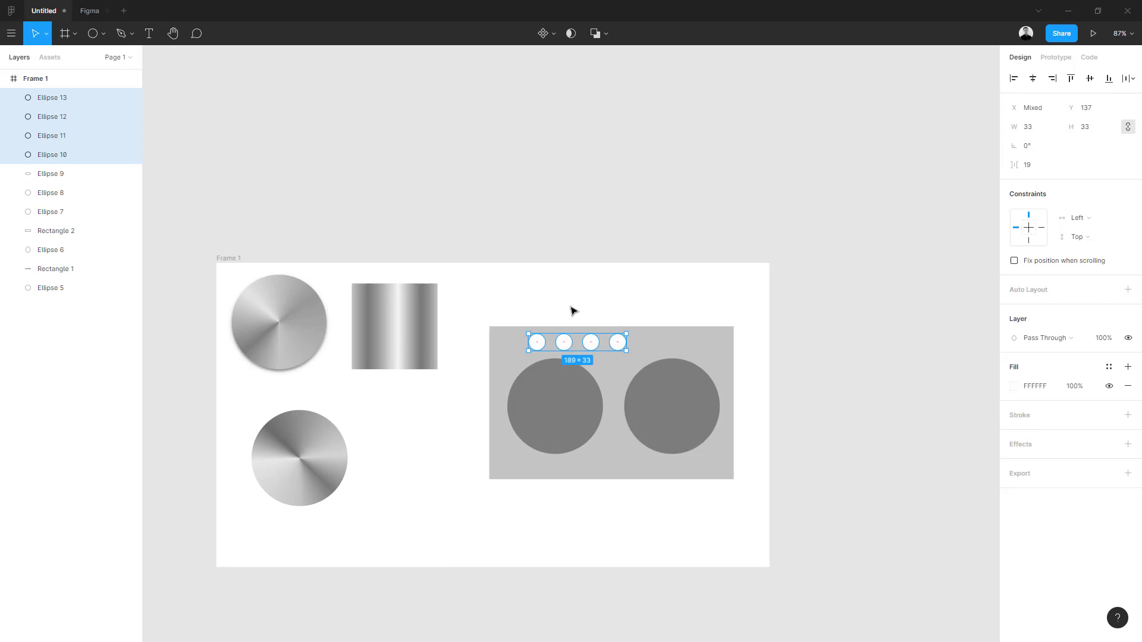
click(602, 527)
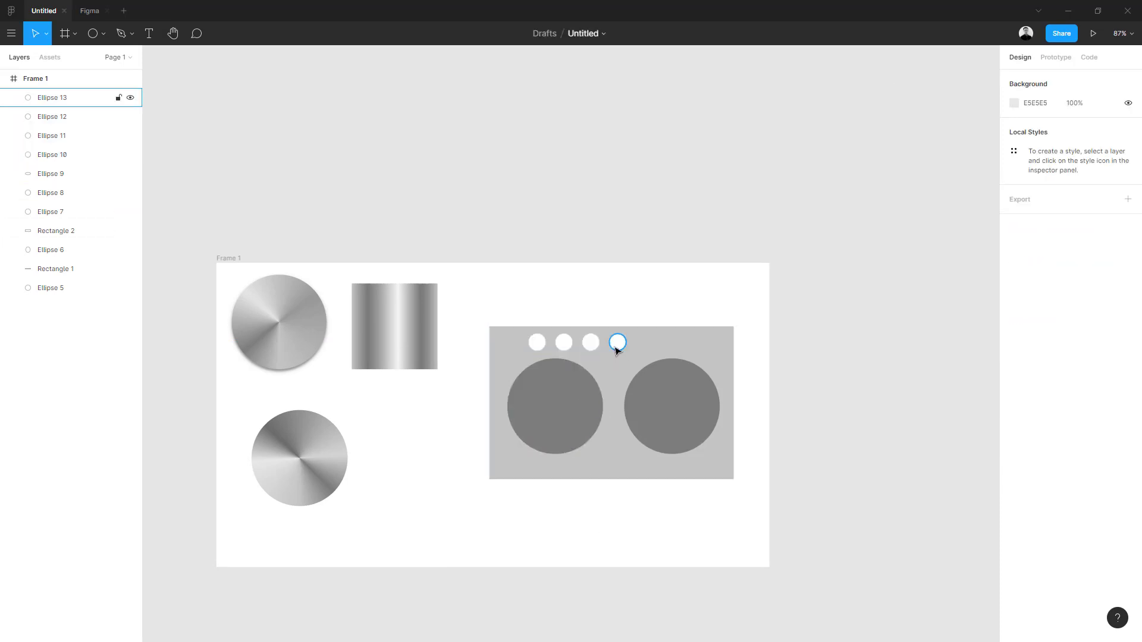
click(592, 347)
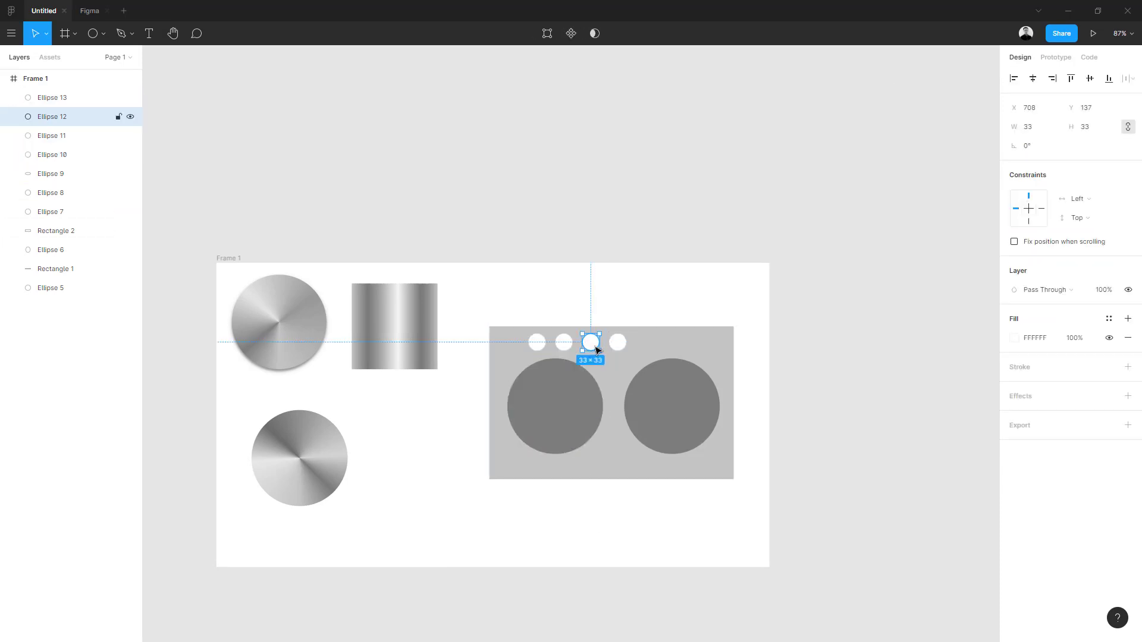
drag(596, 350, 622, 461)
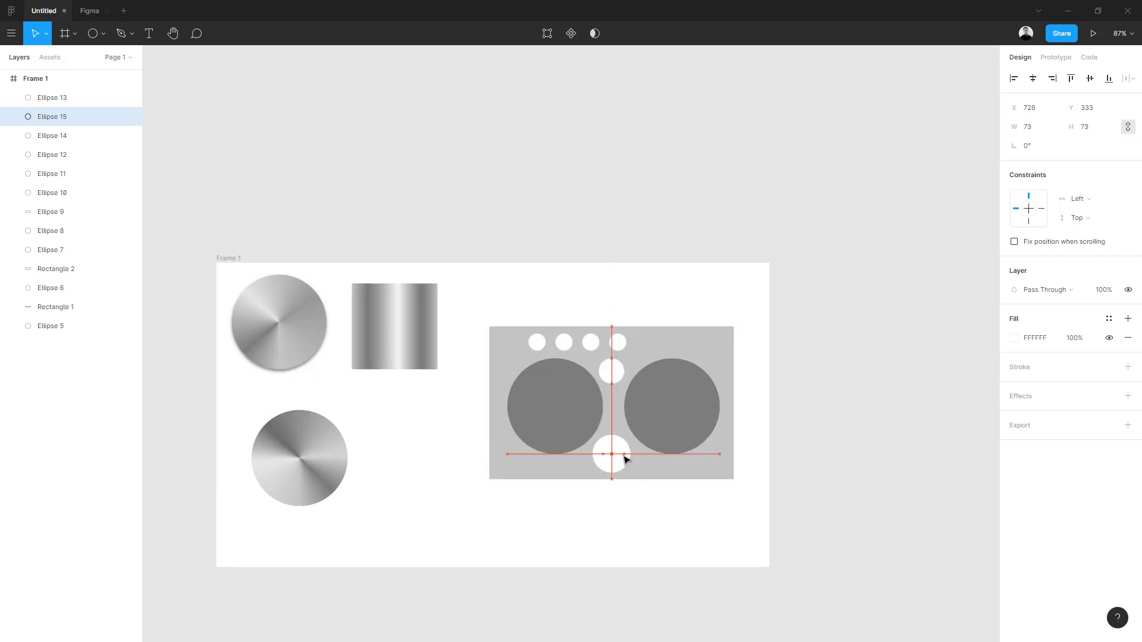
Step: Create a local colour style named 'steel' from Ellipse 6's angular gradient fill
click(587, 527)
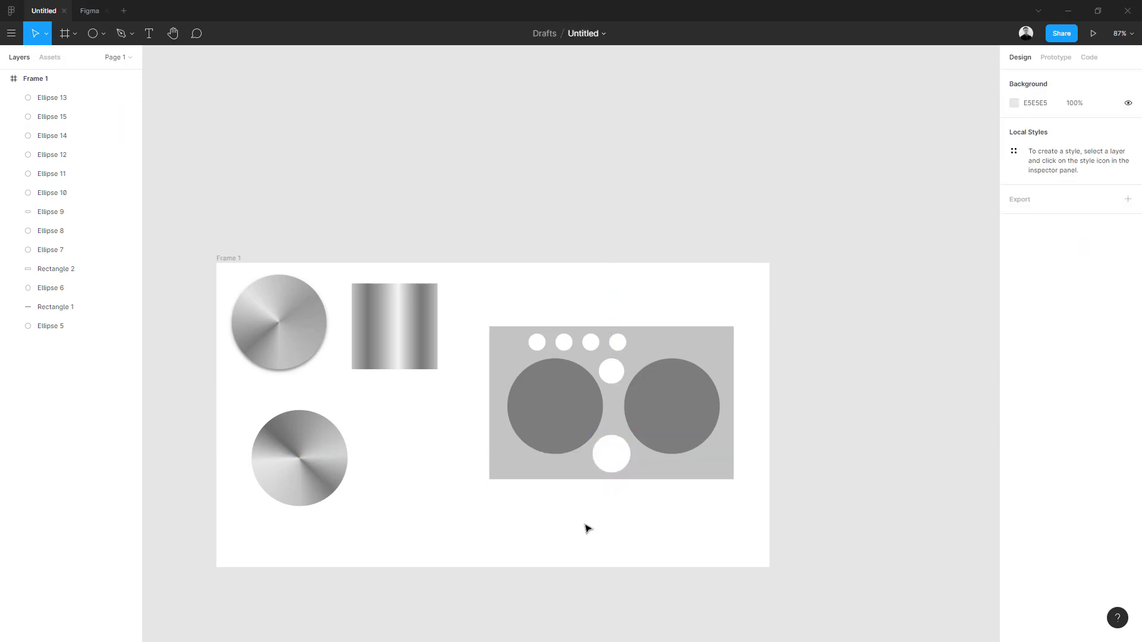
click(301, 464)
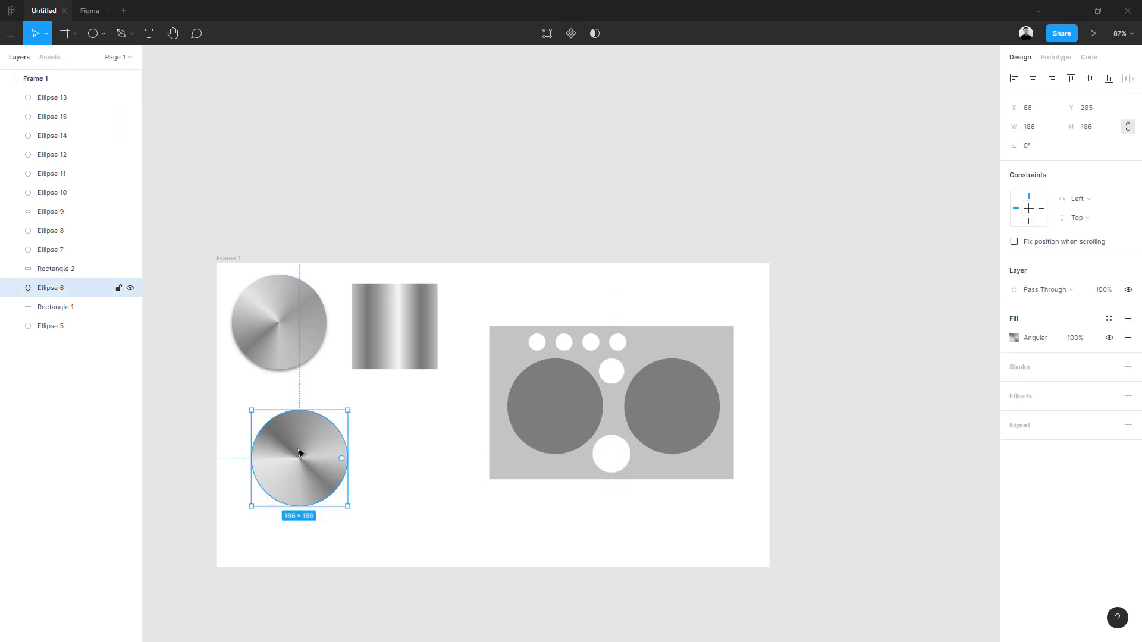
click(1109, 319)
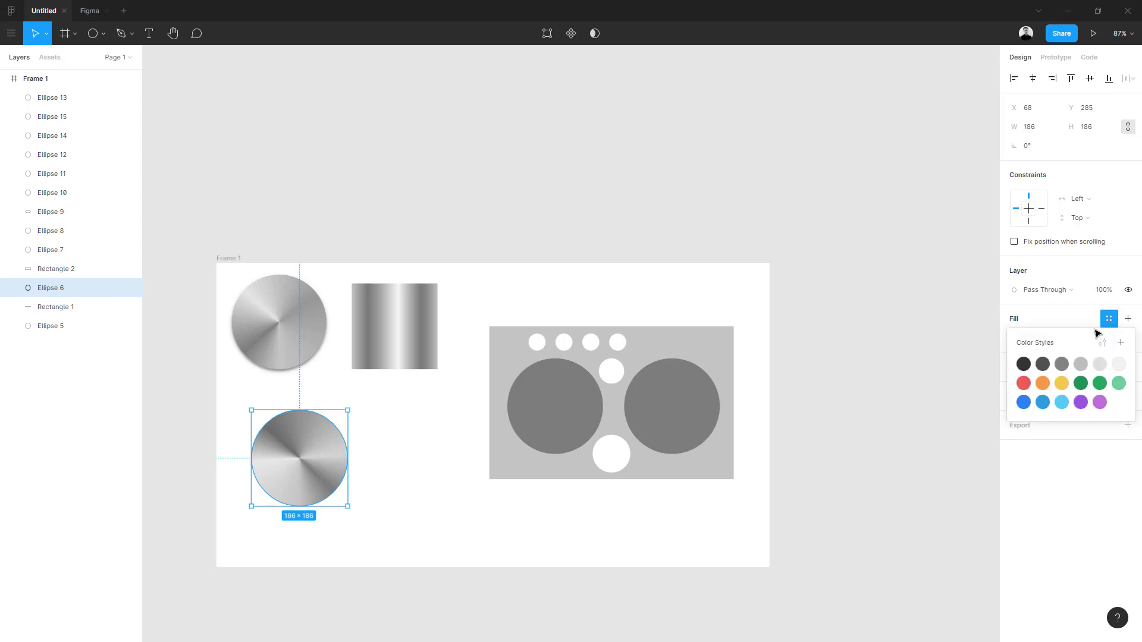
click(1120, 342)
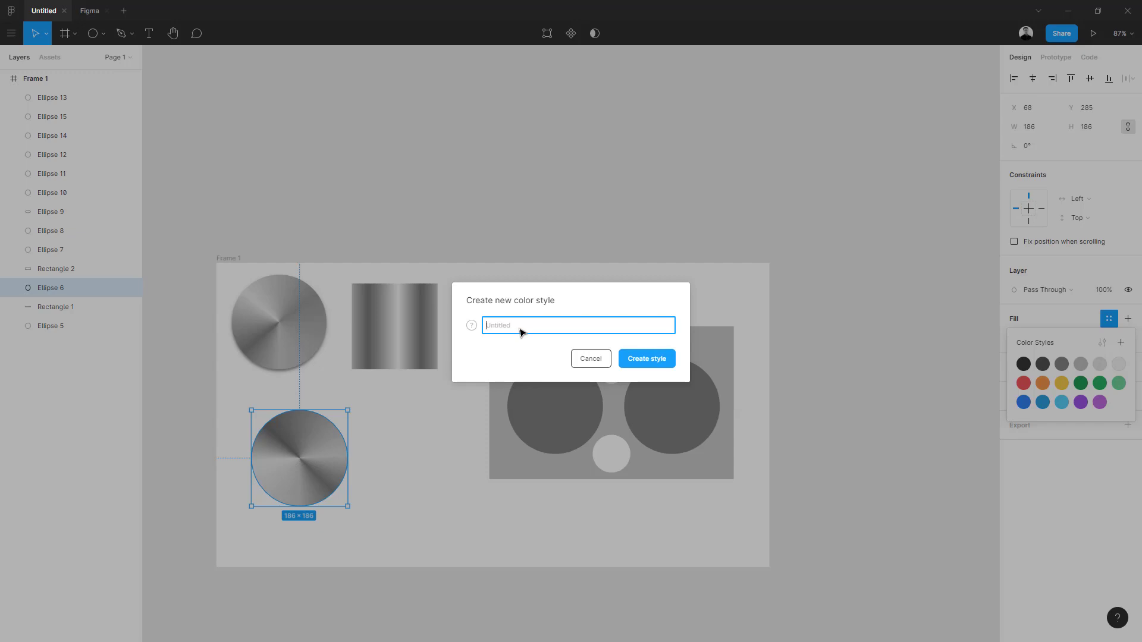
click(646, 359)
Step: Apply the 'steel' style to the four small, two white and two large panel circles
click(592, 554)
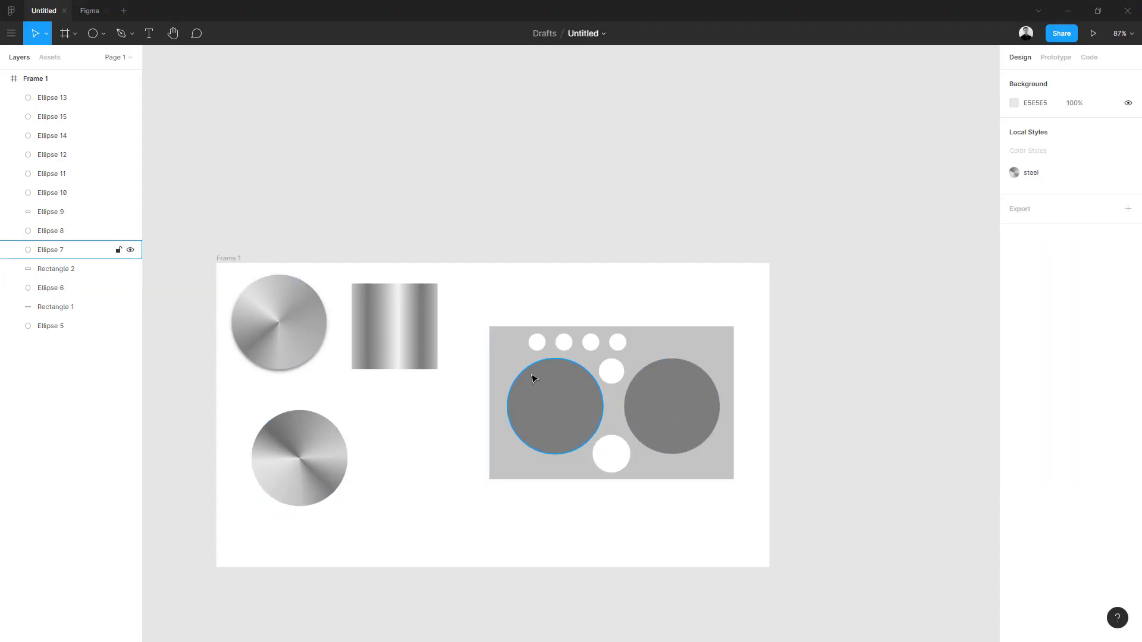
click(535, 341)
click(564, 344)
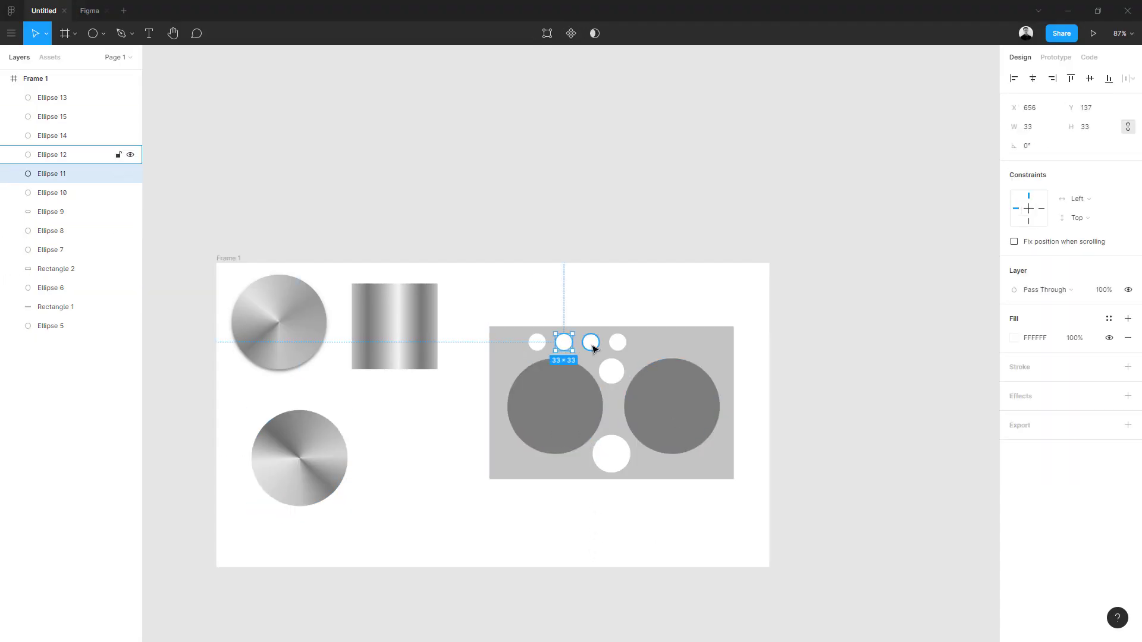
shift+click(593, 348)
shift+click(535, 342)
shift+click(617, 342)
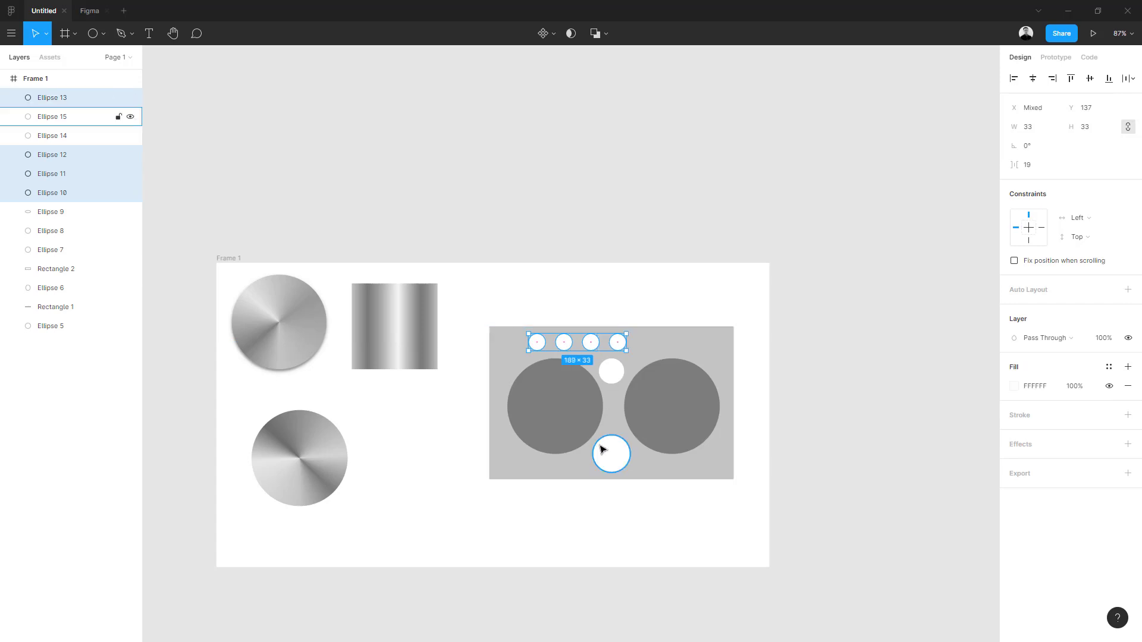
shift+click(613, 373)
shift+click(613, 449)
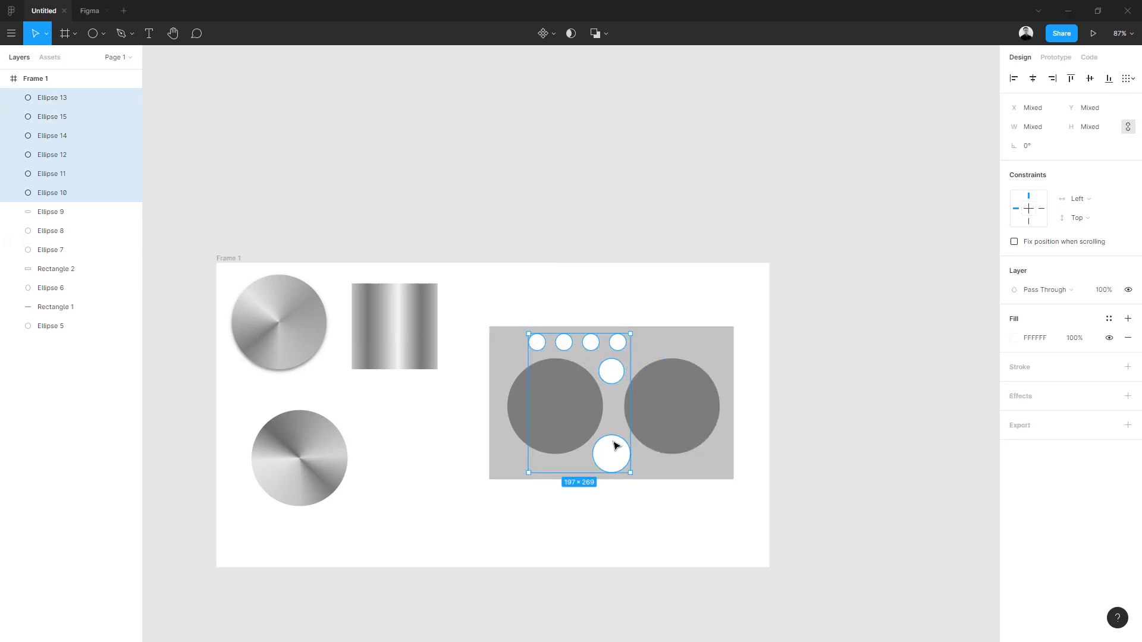
shift+click(600, 427)
shift+click(683, 426)
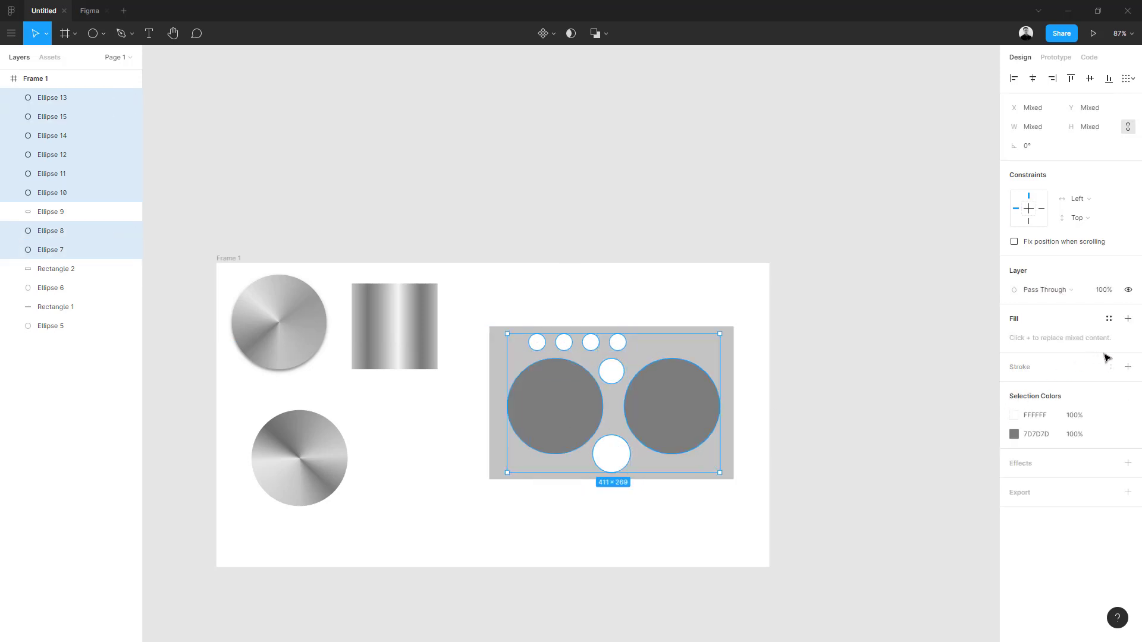
click(1109, 321)
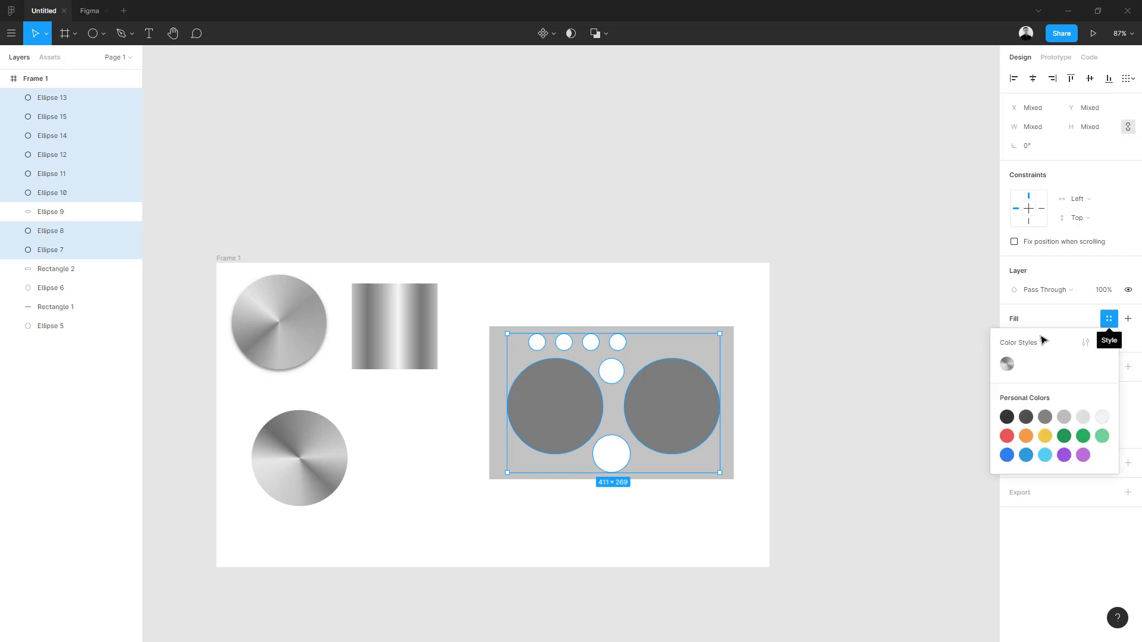
click(1006, 365)
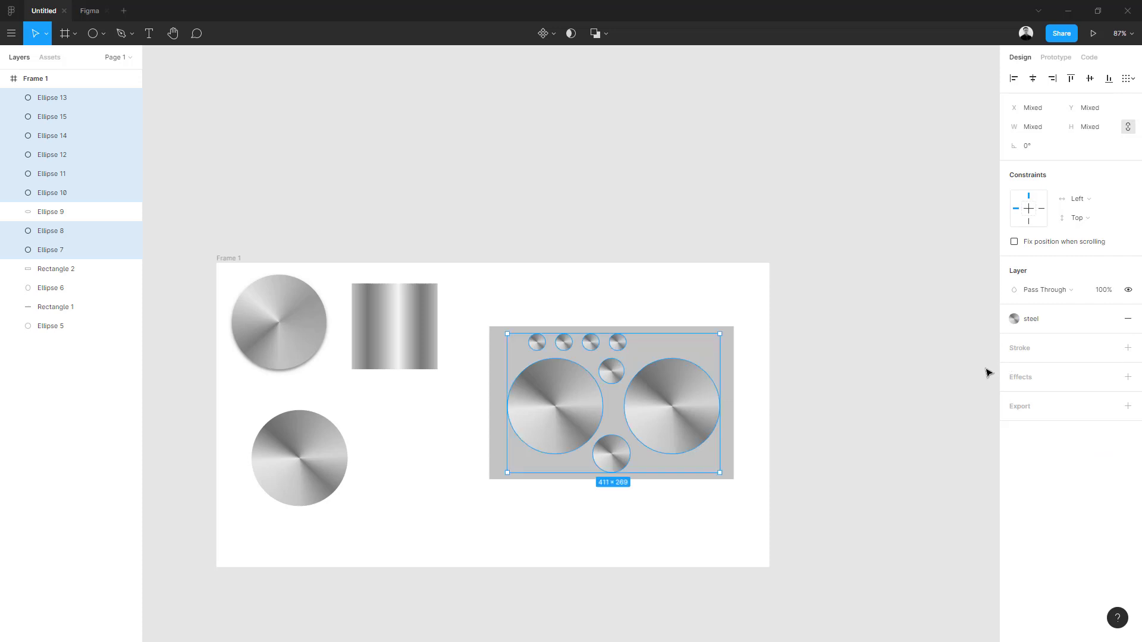
click(762, 372)
scroll(749, 397, right, 5)
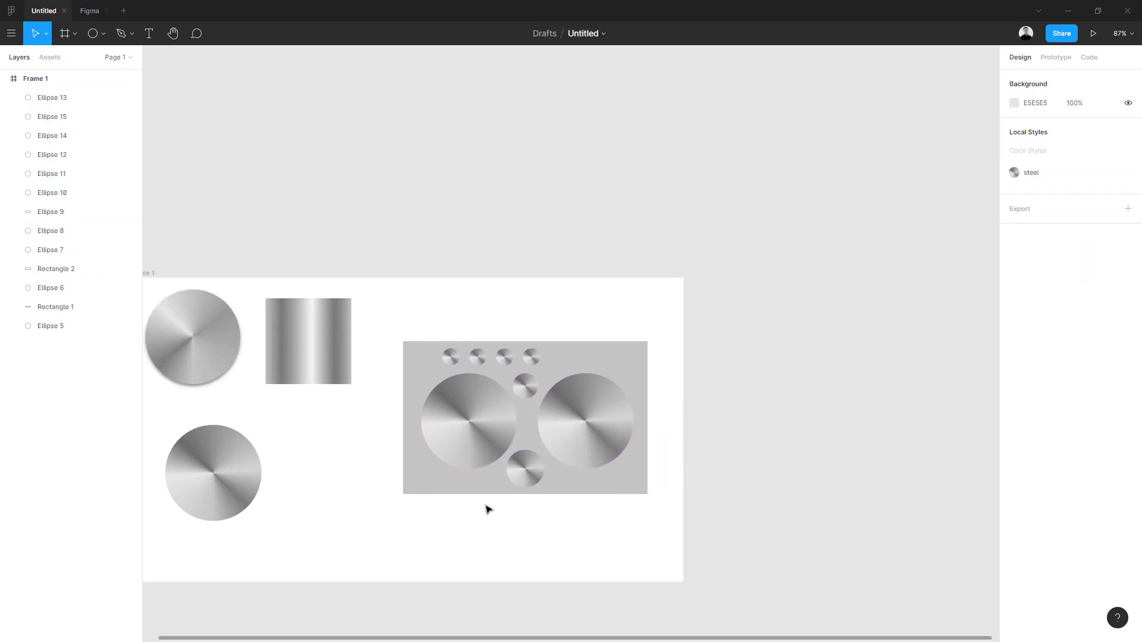
scroll(506, 507, left, 3)
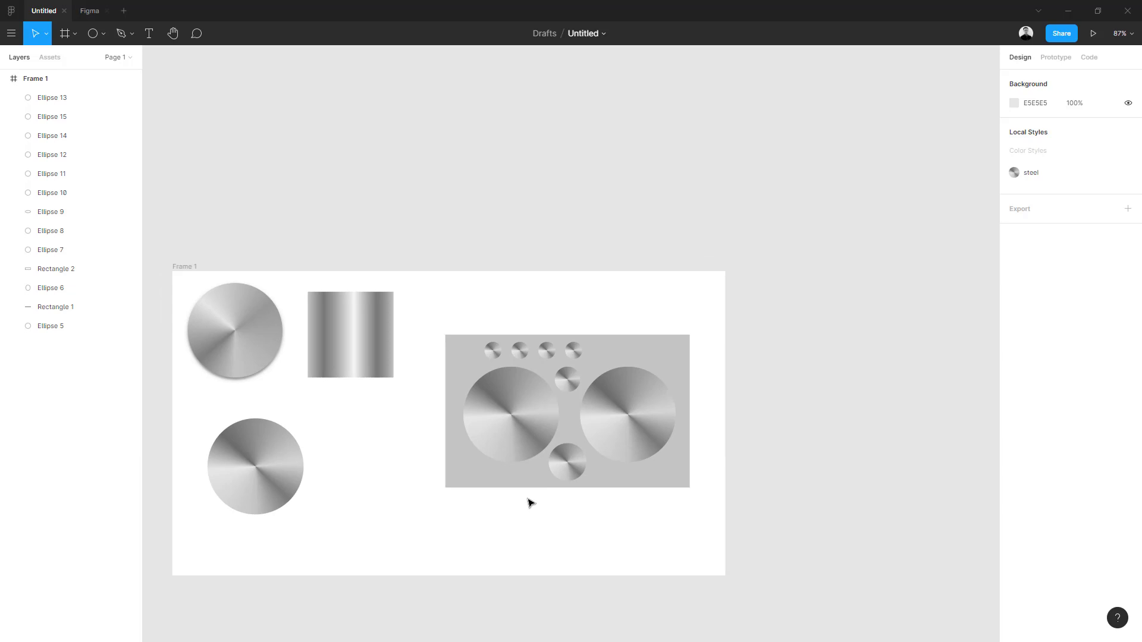
drag(531, 503, 671, 492)
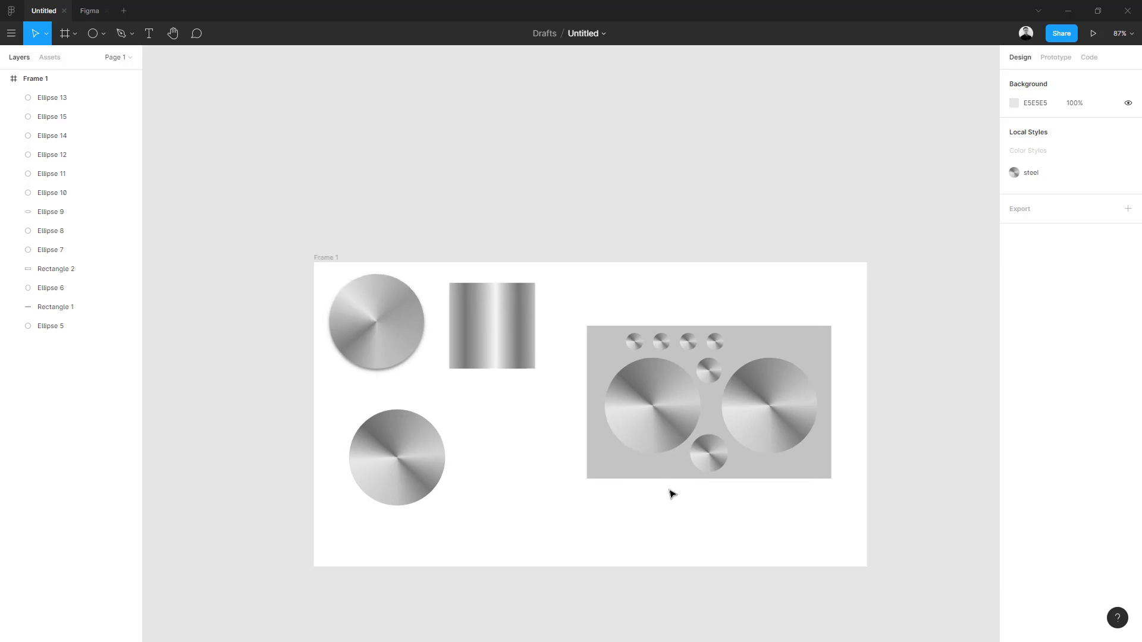